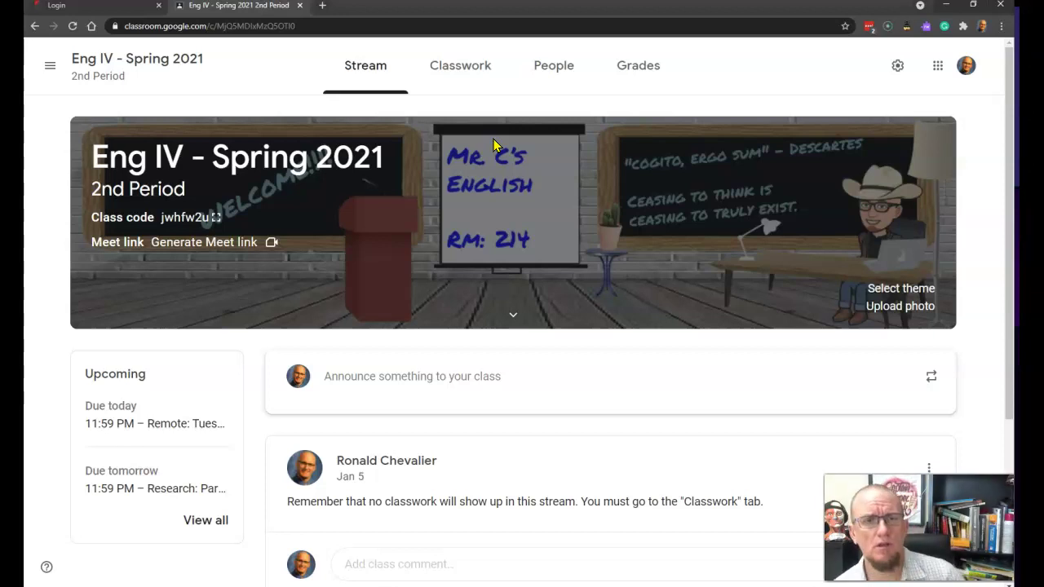
On the Classwork page, find Sixth Cycle and expand the Print Ad Activity assignment.
left_click(462, 80)
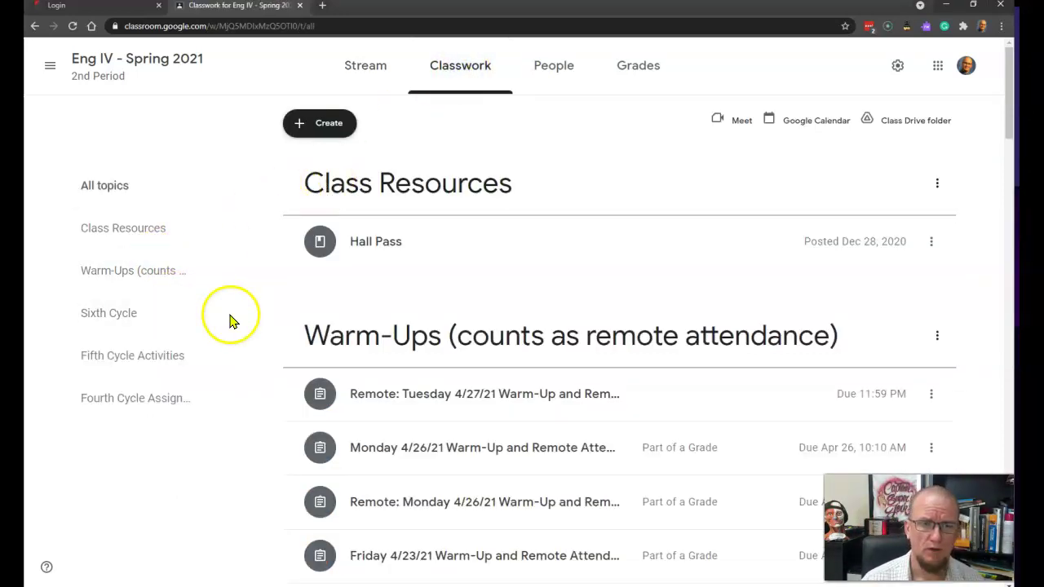
scroll(272, 343, "down", 2)
scroll(272, 343, "down", 8)
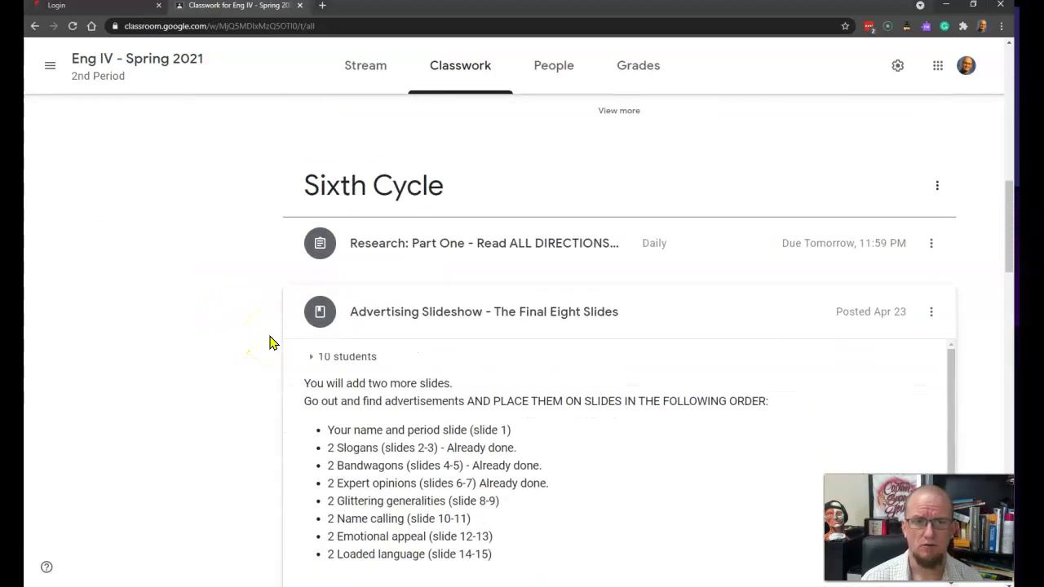
scroll(272, 343, "down", 2)
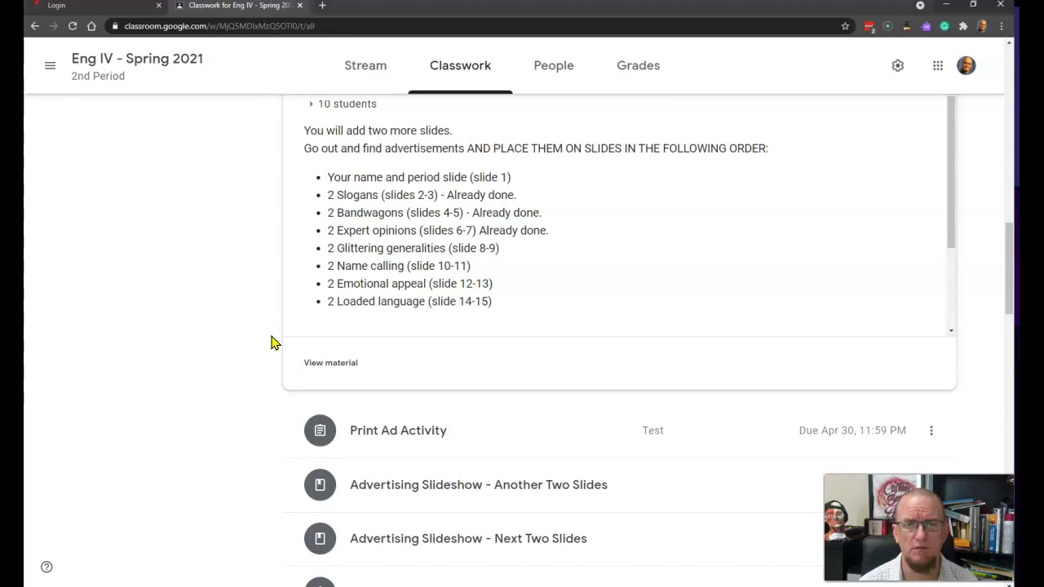
scroll(253, 384, "up", 1)
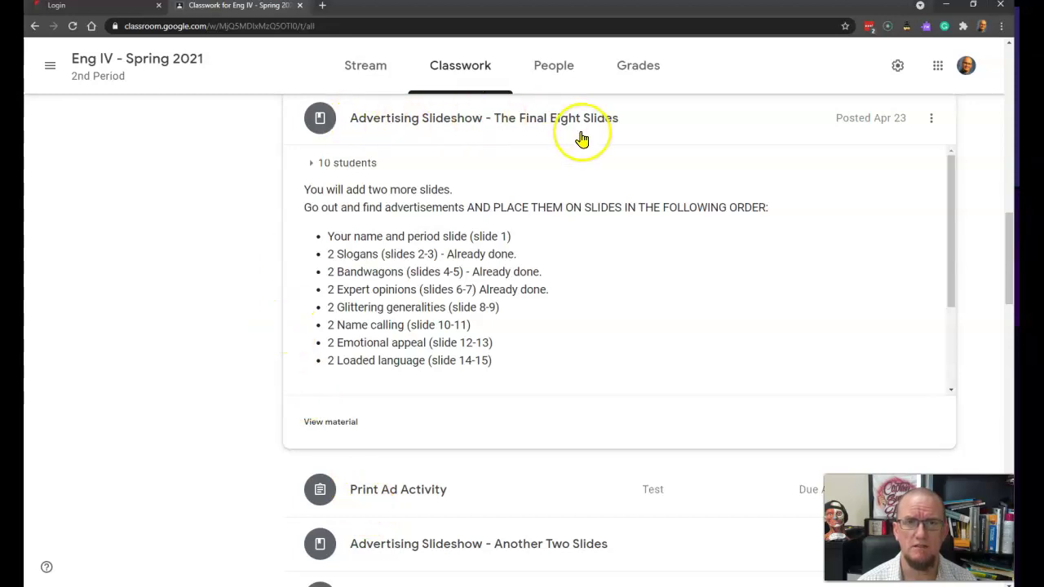
scroll(419, 372, "up", 2)
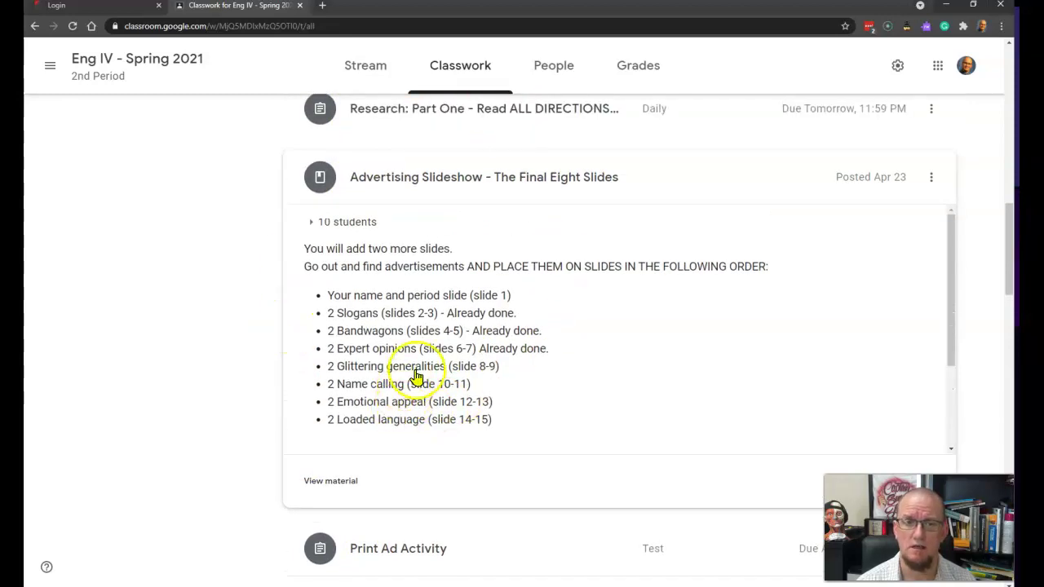
scroll(424, 424, "down", 2)
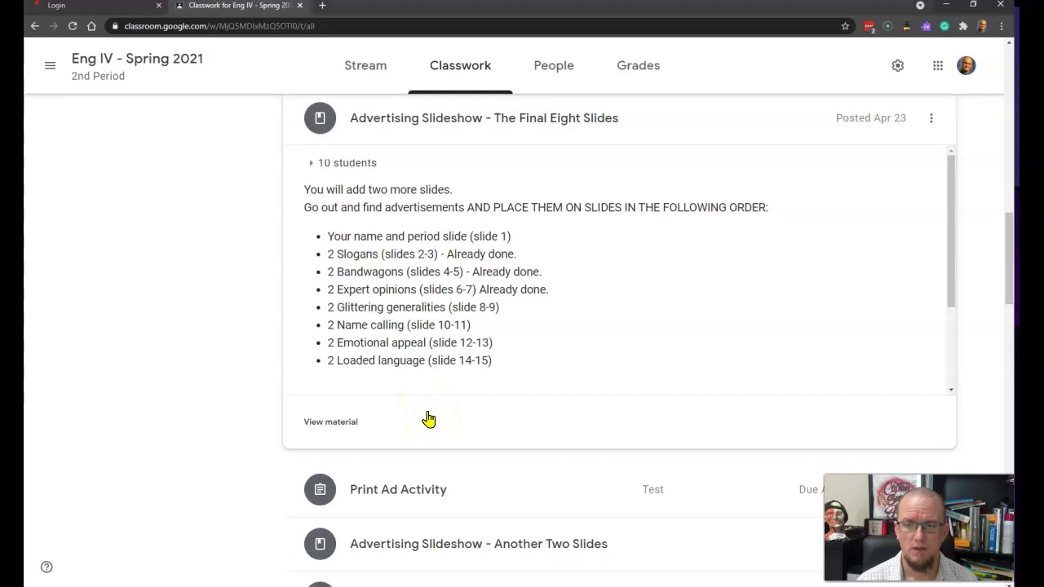
left_click(445, 512)
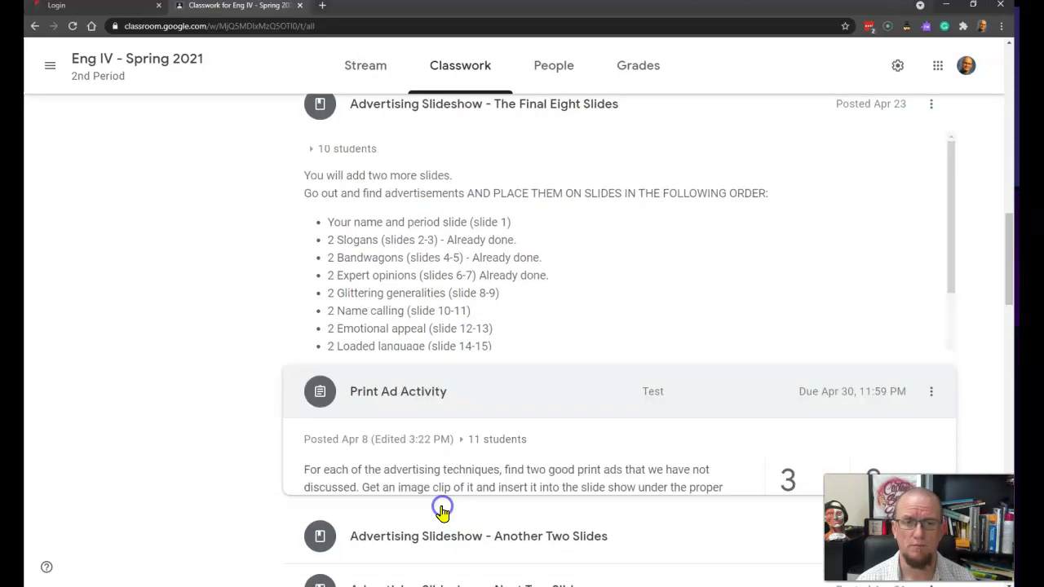
Open the Print Ad Activity assignment's instructions page with View assignment.
left_click(342, 451)
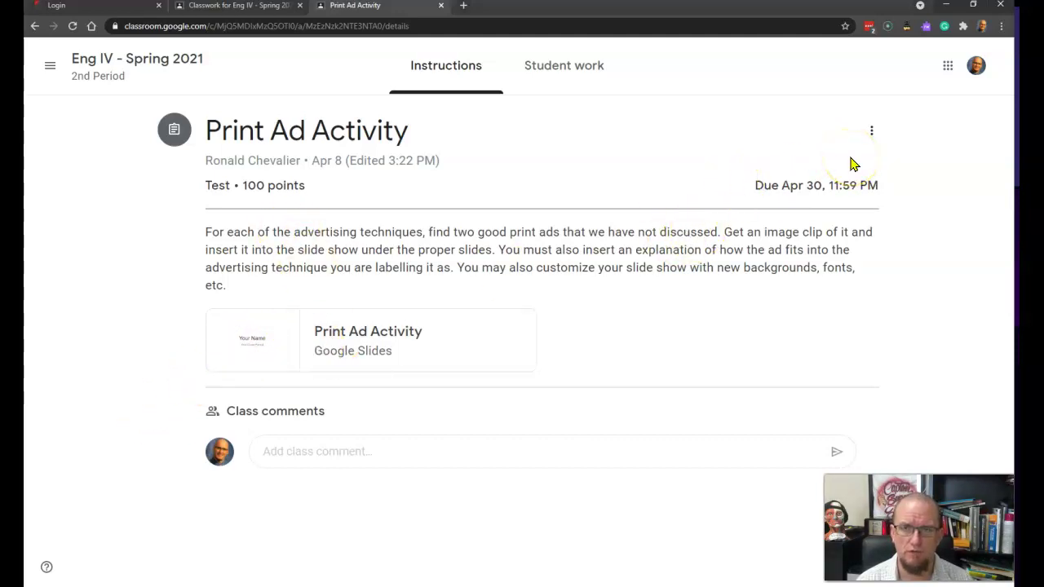
Open the attached Print Ad Activity slideshow and select the Your Name and Your Class Period text.
left_click(269, 348)
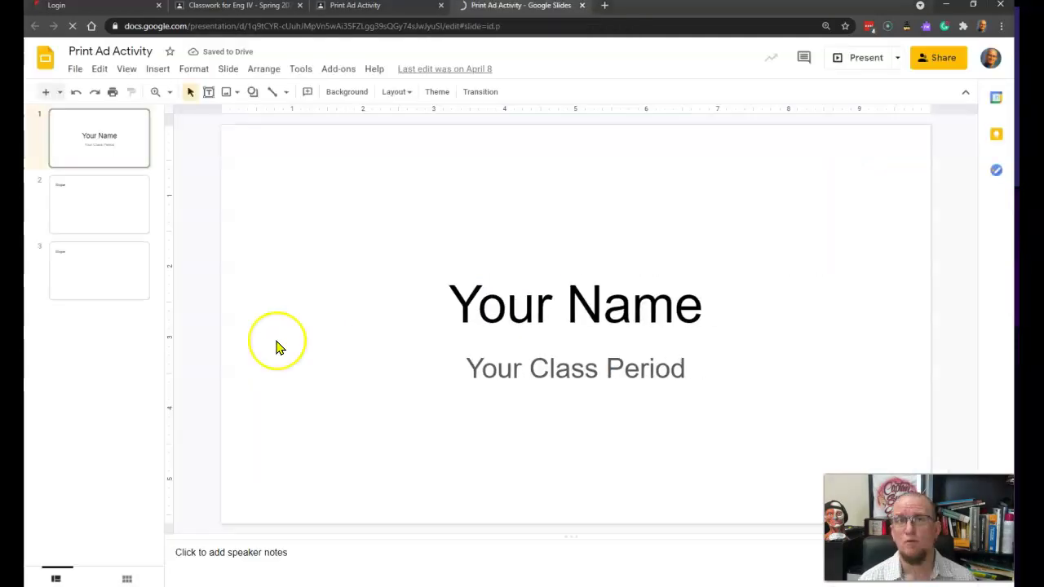
left_click(459, 322)
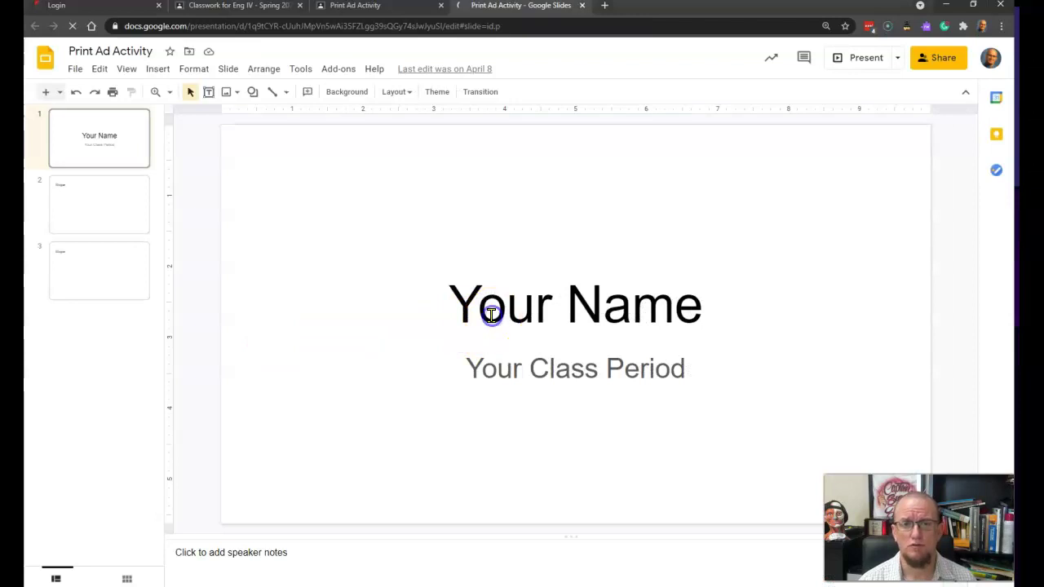
left_click(447, 303)
left_click(441, 304)
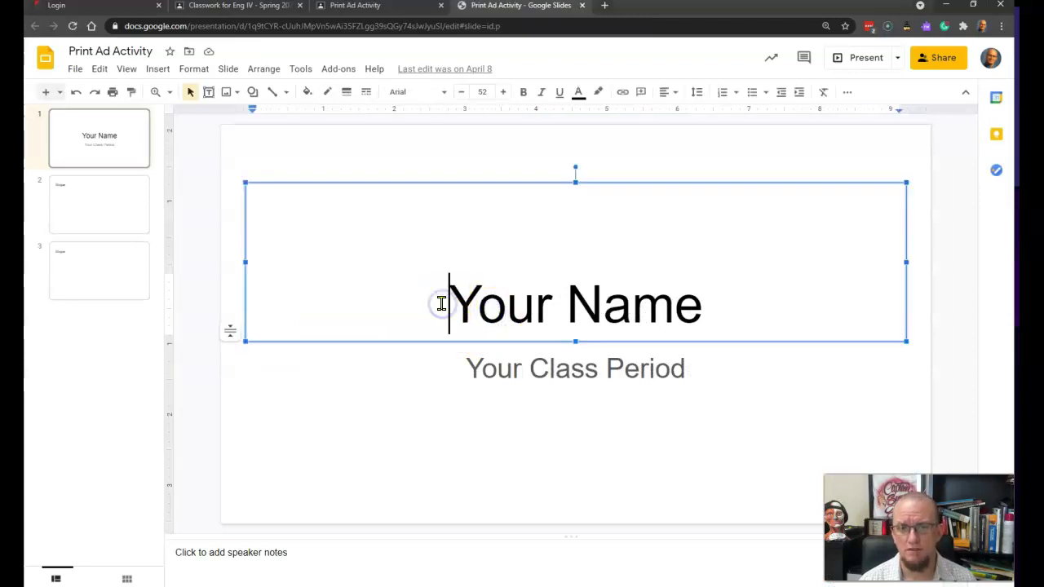
left_click_drag(442, 304, 673, 295)
left_click(539, 366)
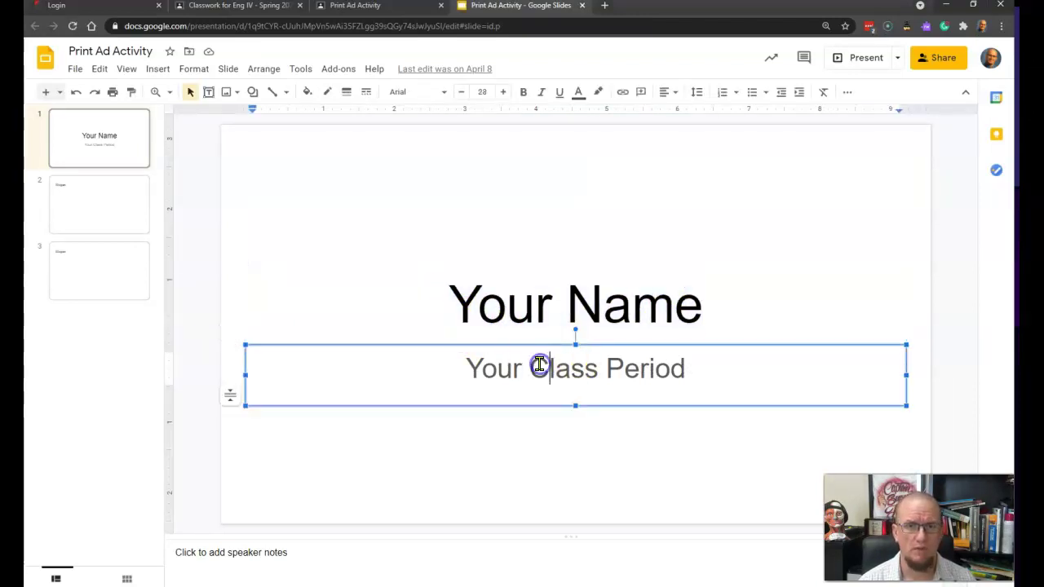
left_click(527, 365)
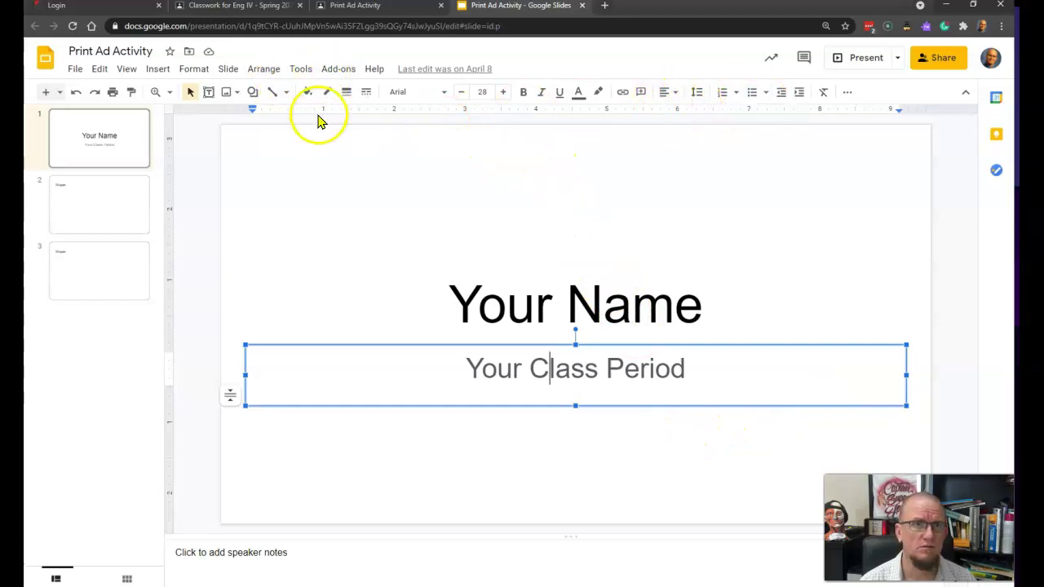
left_click(201, 70)
key("Escape")
key("Escape")
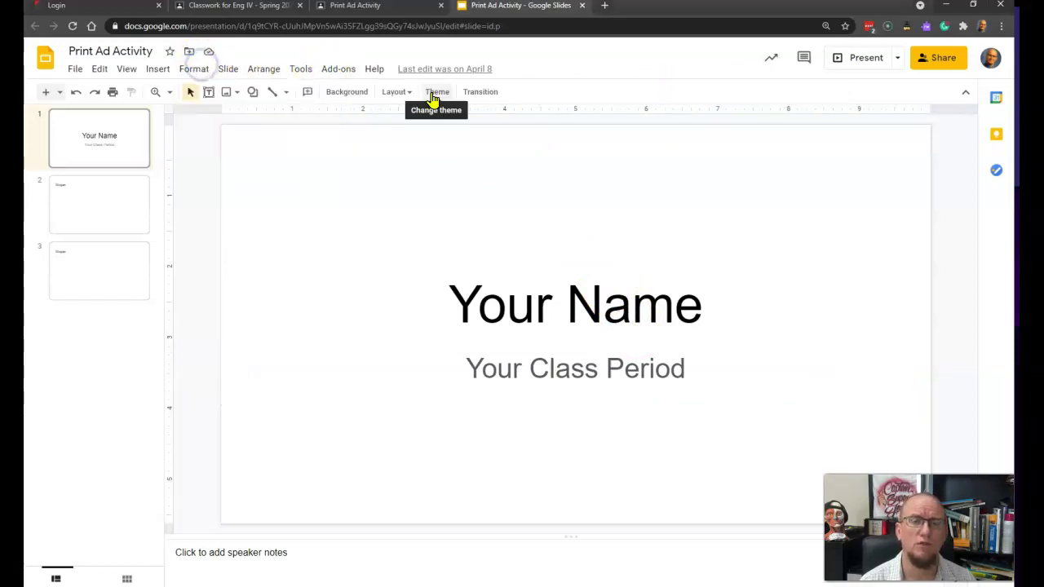
Give the title slide an orange gradient background.
left_click(385, 97)
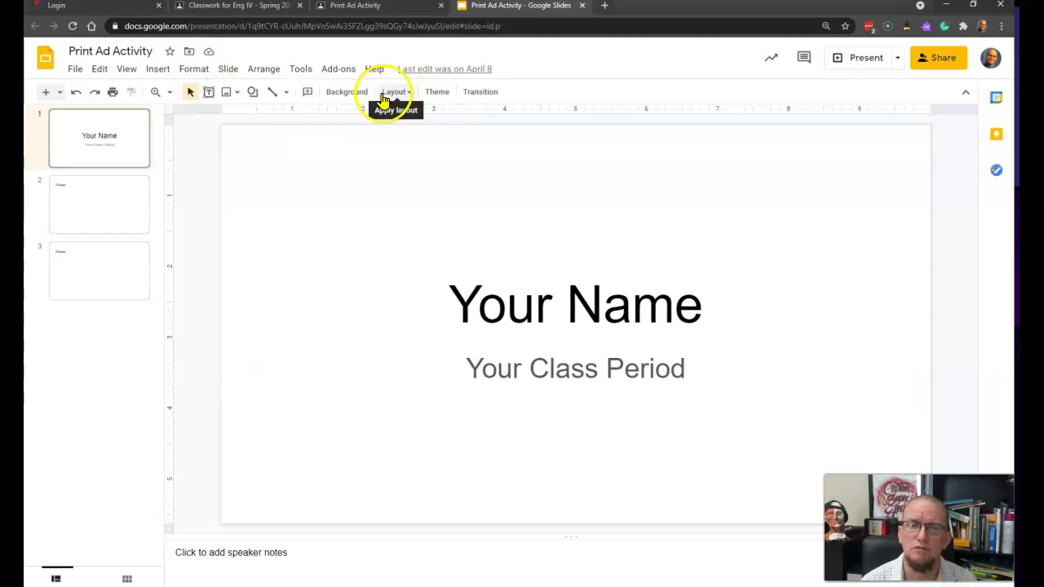
left_click(351, 92)
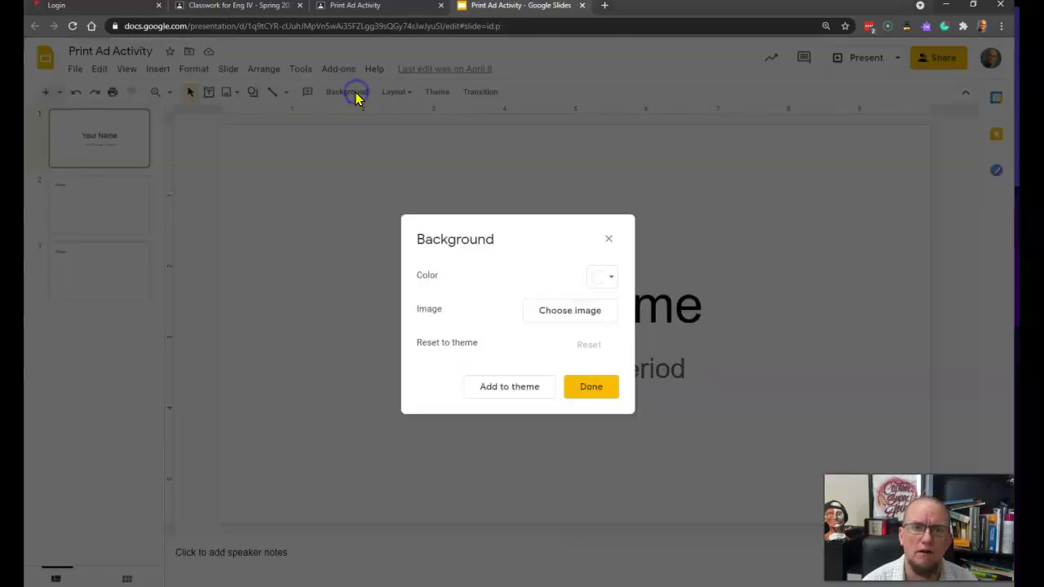
left_click(607, 287)
left_click(683, 306)
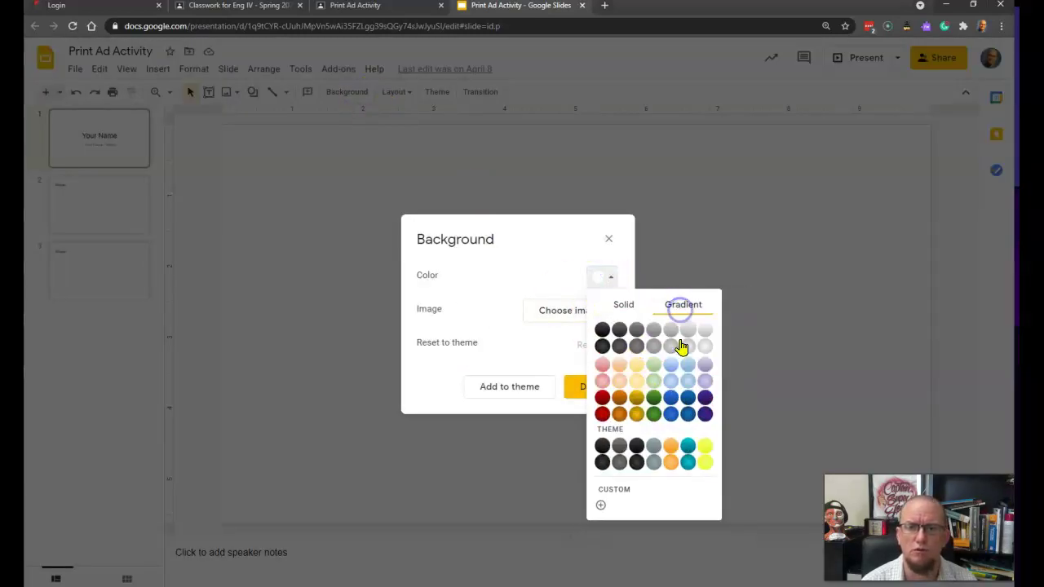
left_click(619, 379)
left_click(583, 391)
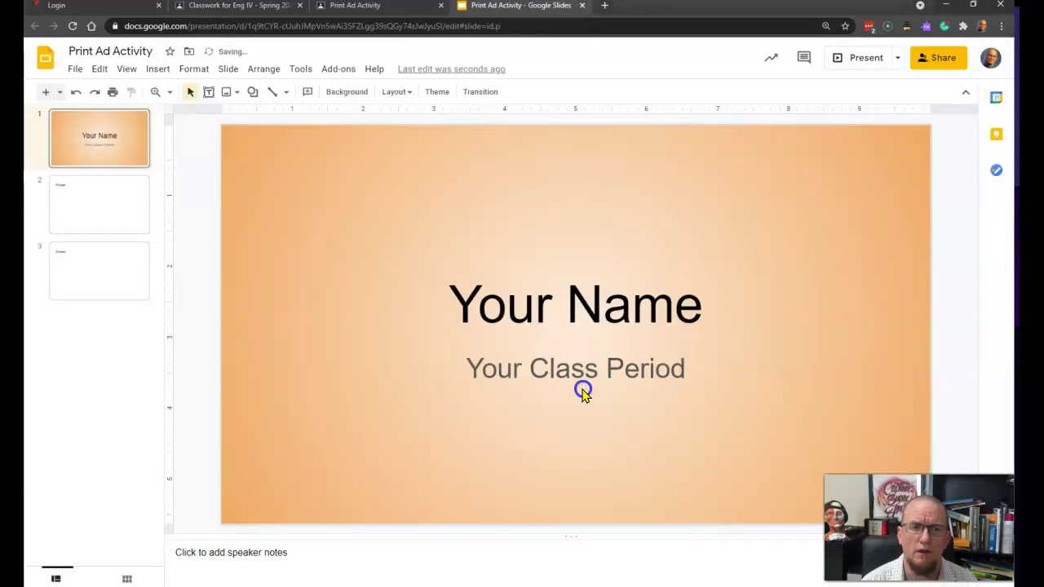
Undo the orange background, view Slogan slide 2, then return to Classwork's Sixth Cycle.
left_click(75, 92)
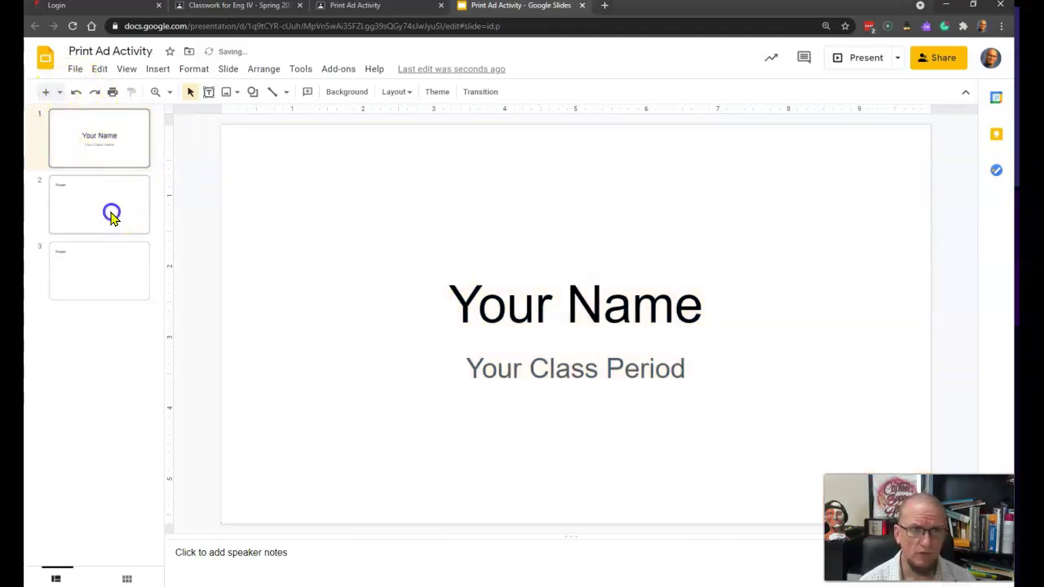
left_click(112, 215)
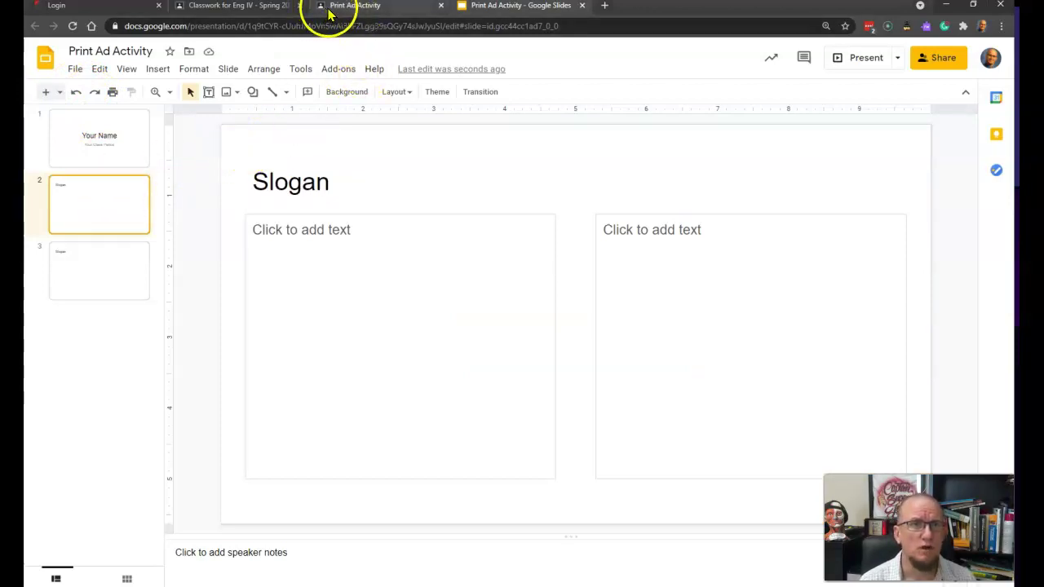
left_click(260, 15)
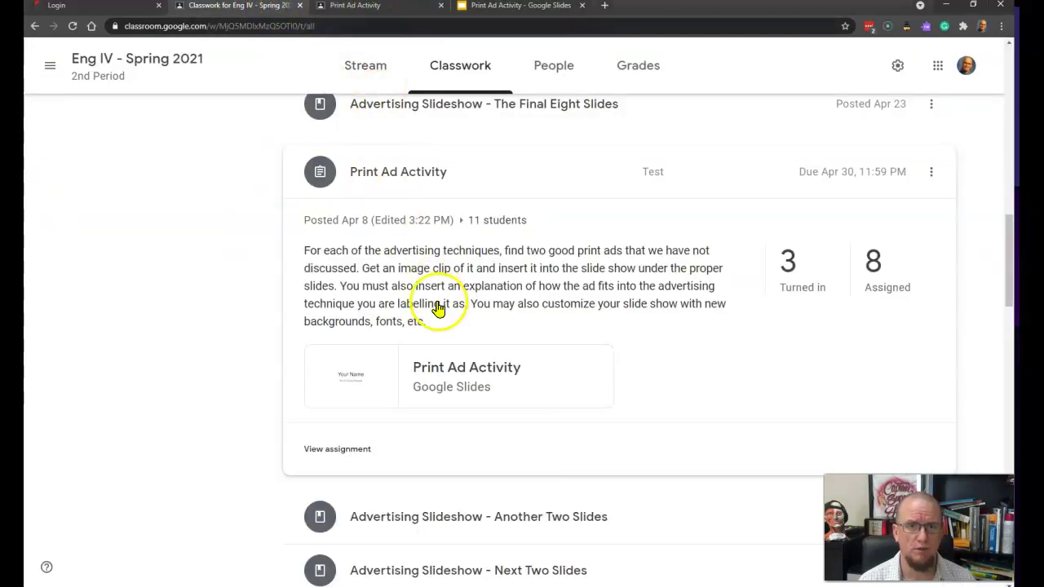
scroll(462, 304, "up", 2)
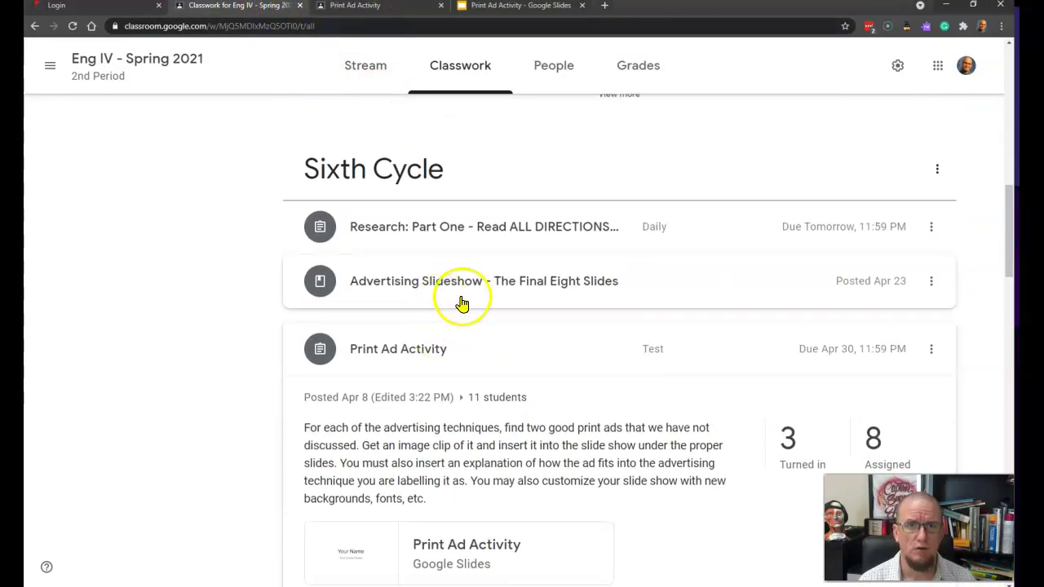
Open the Final Eight Slides material page and close the extra Print Ad Activity assignment tab.
left_click(567, 292)
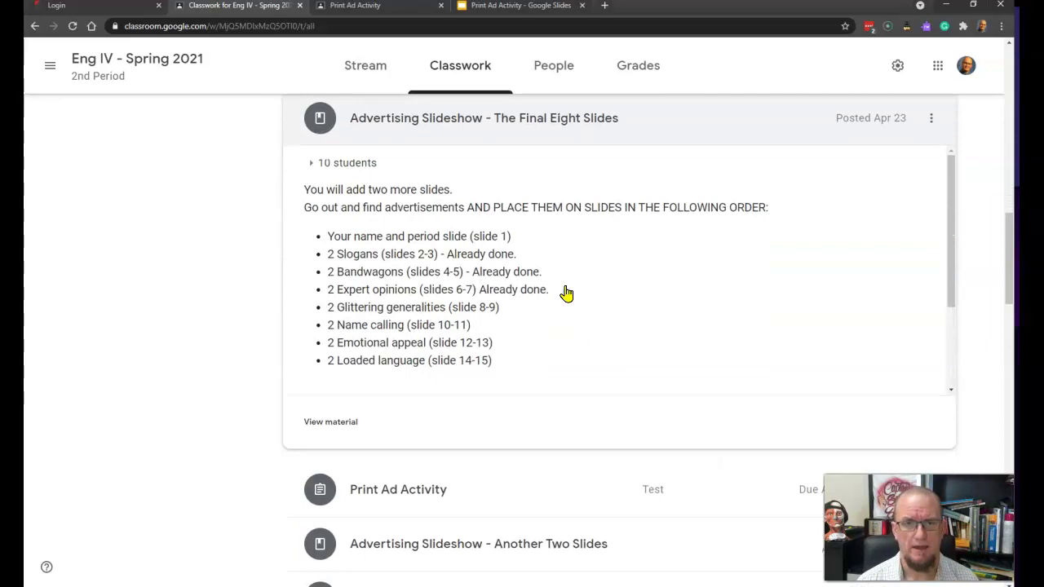
left_click(567, 292)
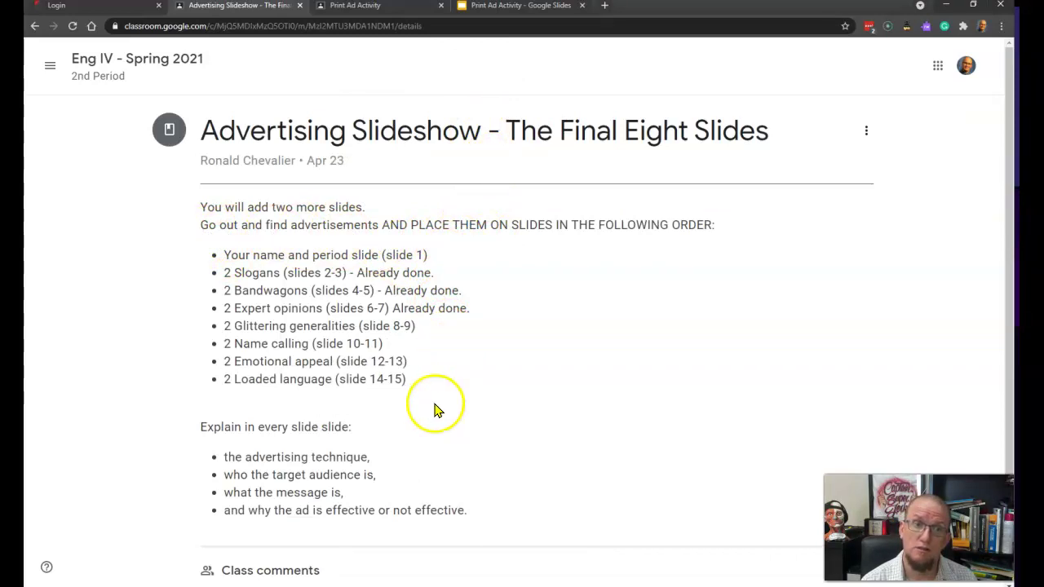
left_click(513, 6)
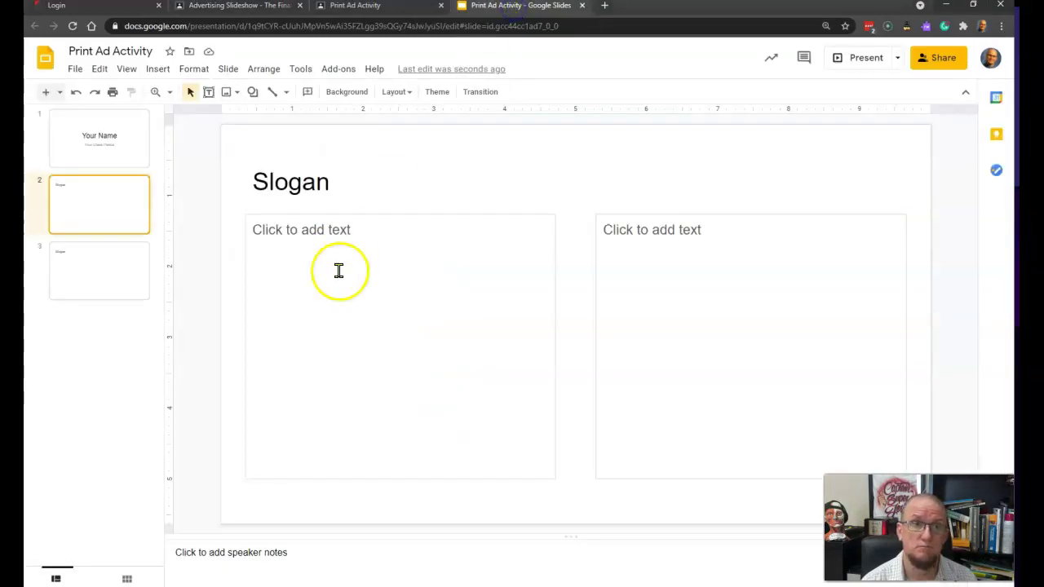
left_click(79, 136)
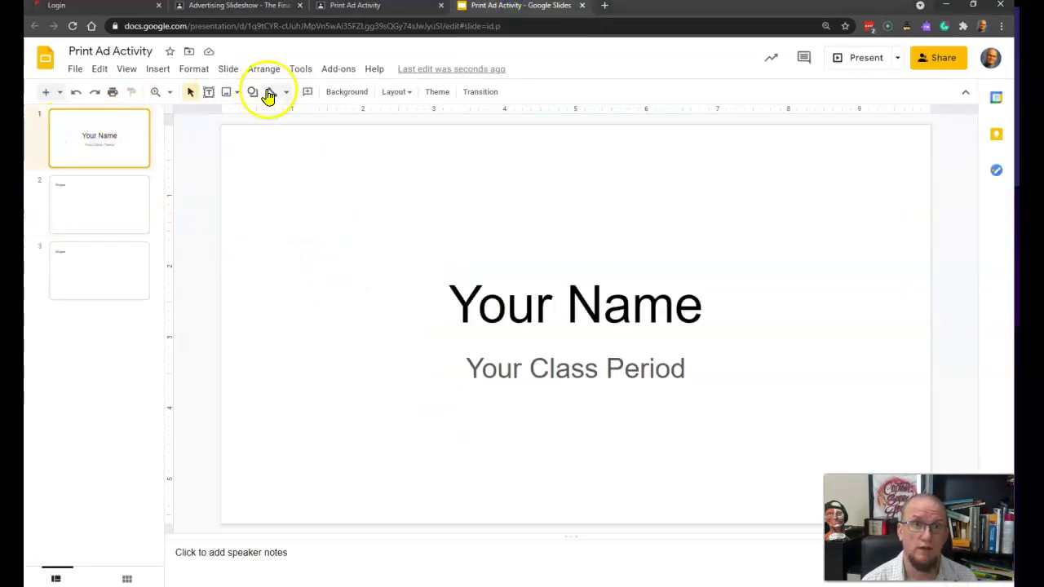
left_click(340, 8)
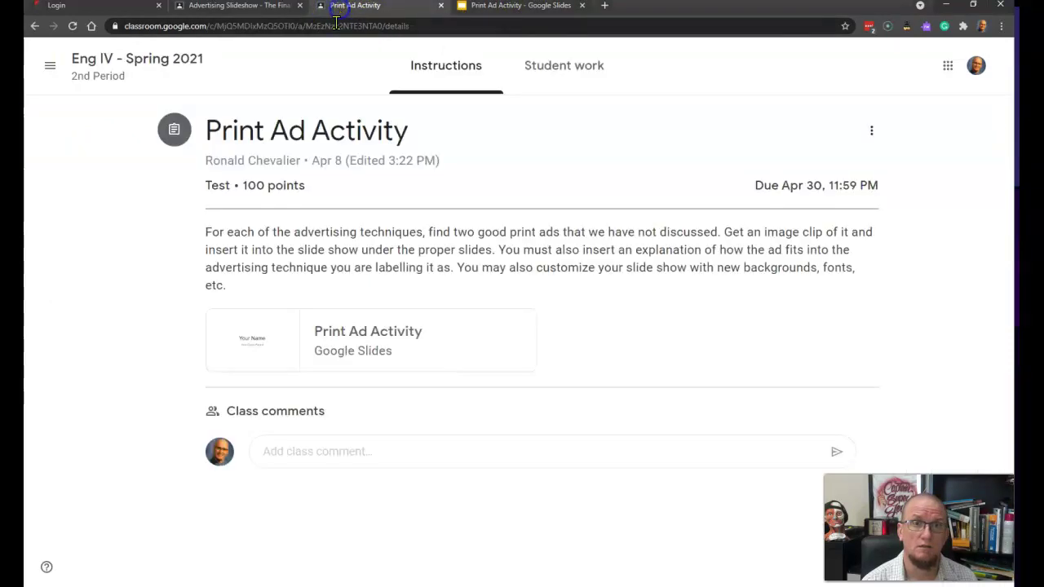
left_click(441, 6)
left_click(198, 8)
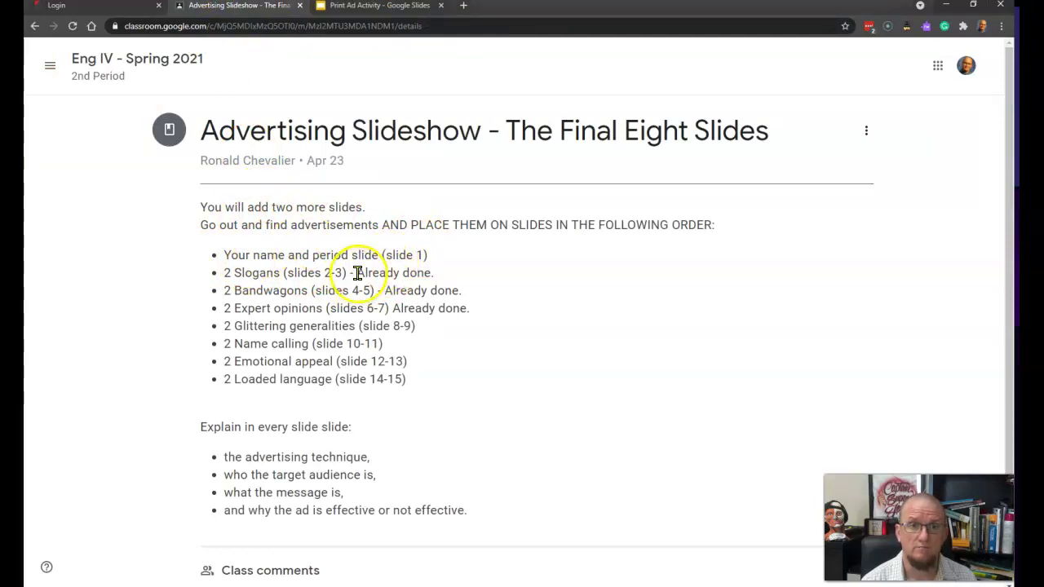
Compare slides 2 and 3 against the instructions, ending on the blank Slogan slide 2.
left_click(369, 8)
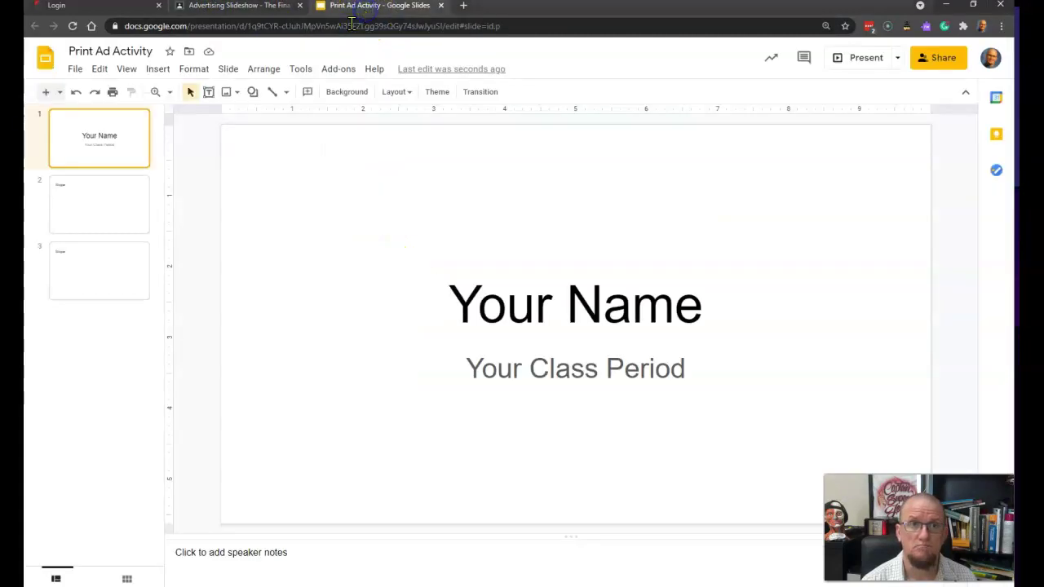
left_click(134, 218)
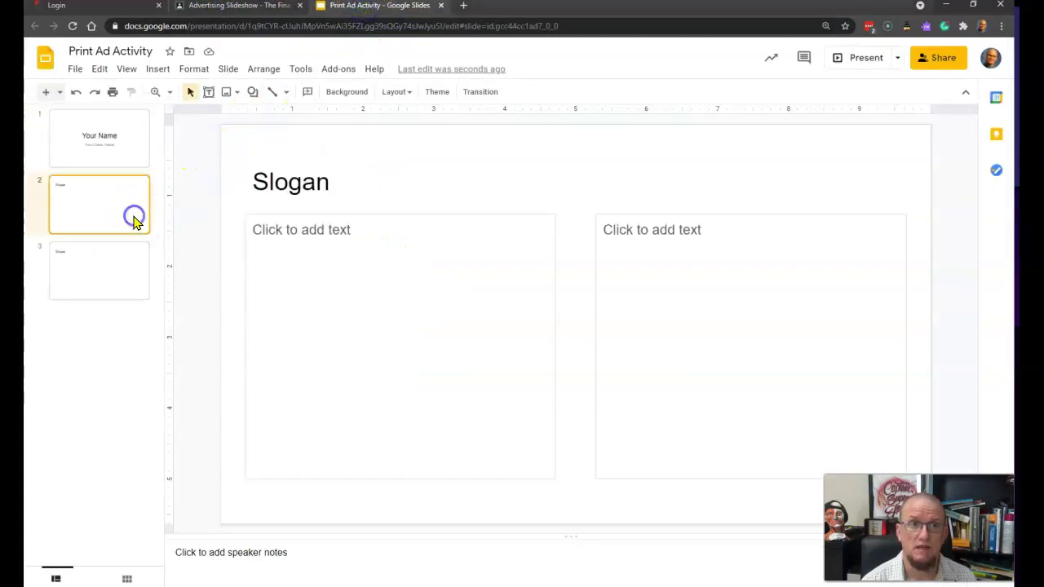
left_click(241, 6)
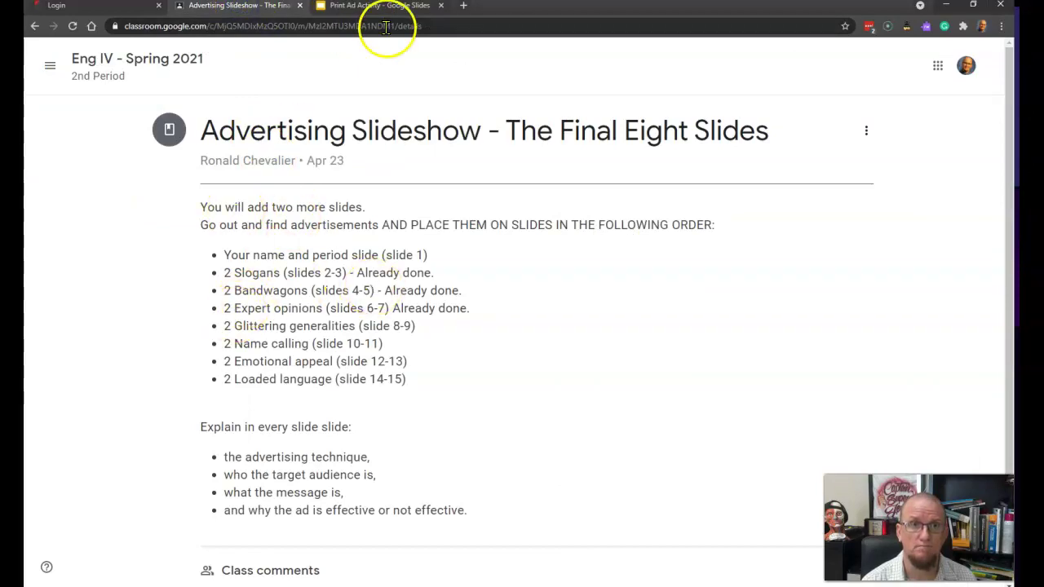
left_click(371, 6)
left_click(73, 291)
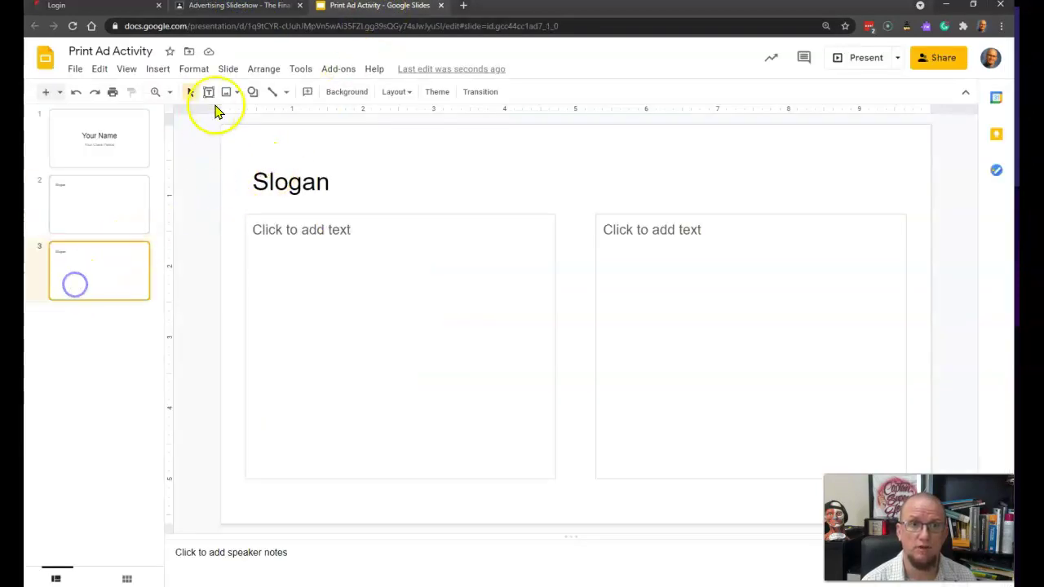
left_click(255, 6)
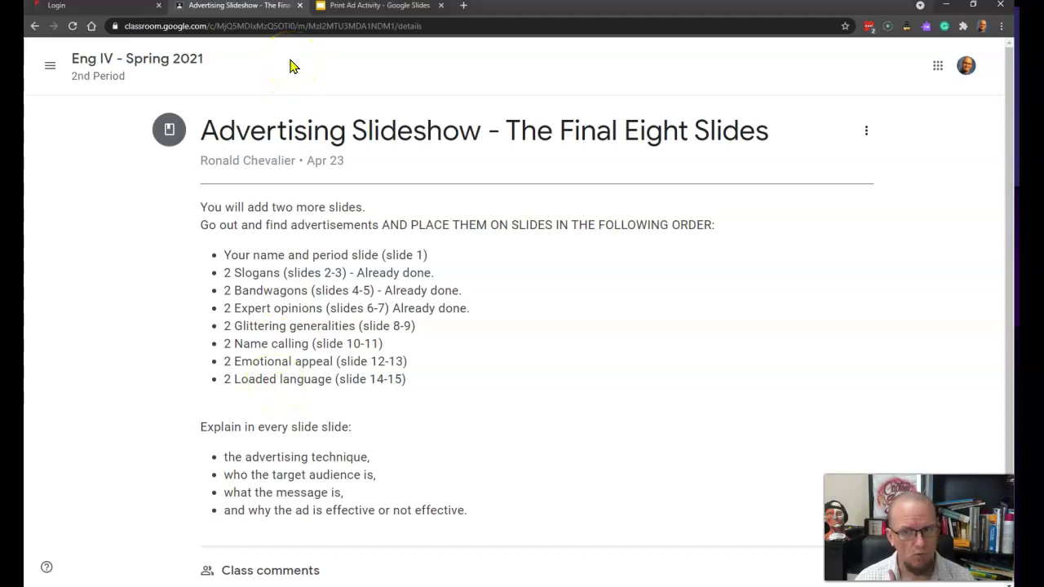
left_click(352, 8)
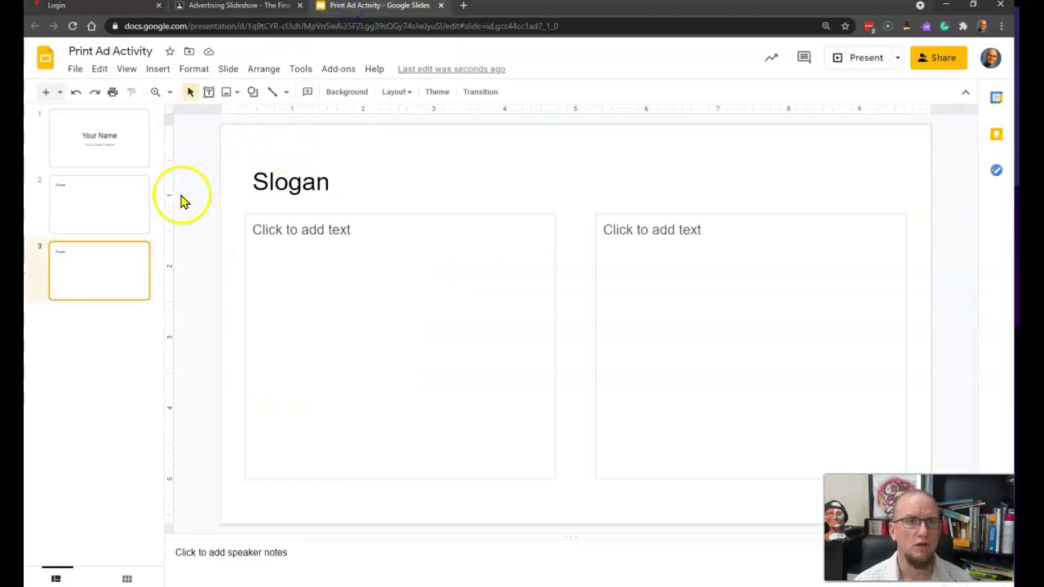
left_click(133, 218)
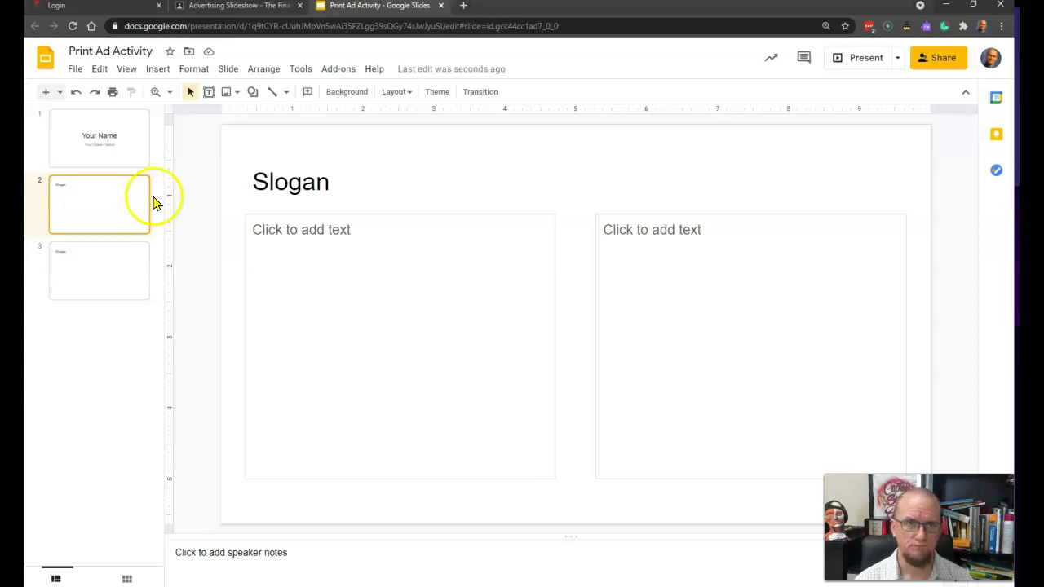
Search images for 'slogan advertising' and copy the KitKat 'Have a break, have a KitKat' ad.
left_click(463, 6)
left_click(482, 236)
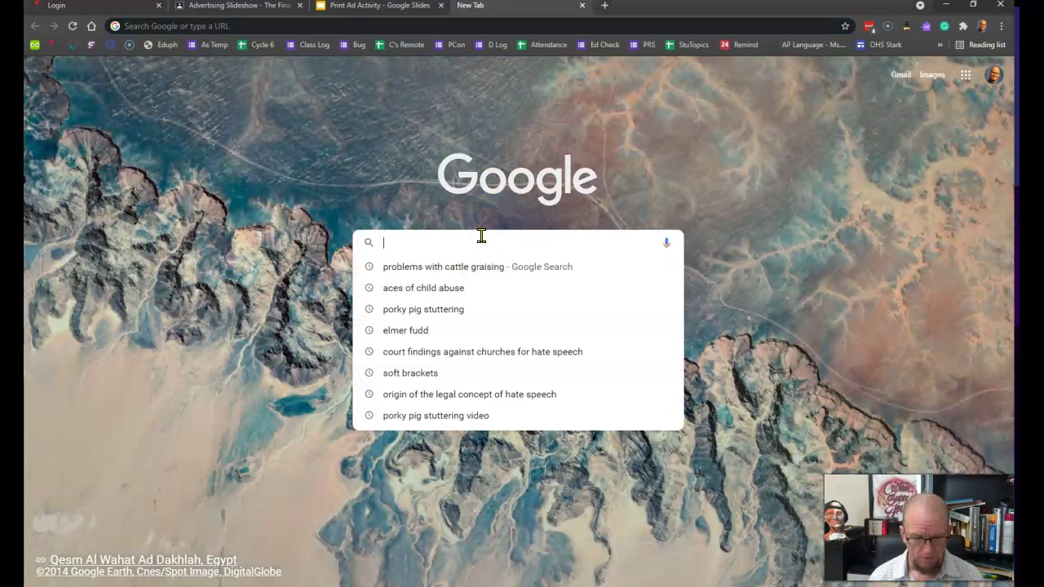
type("slogan advertising")
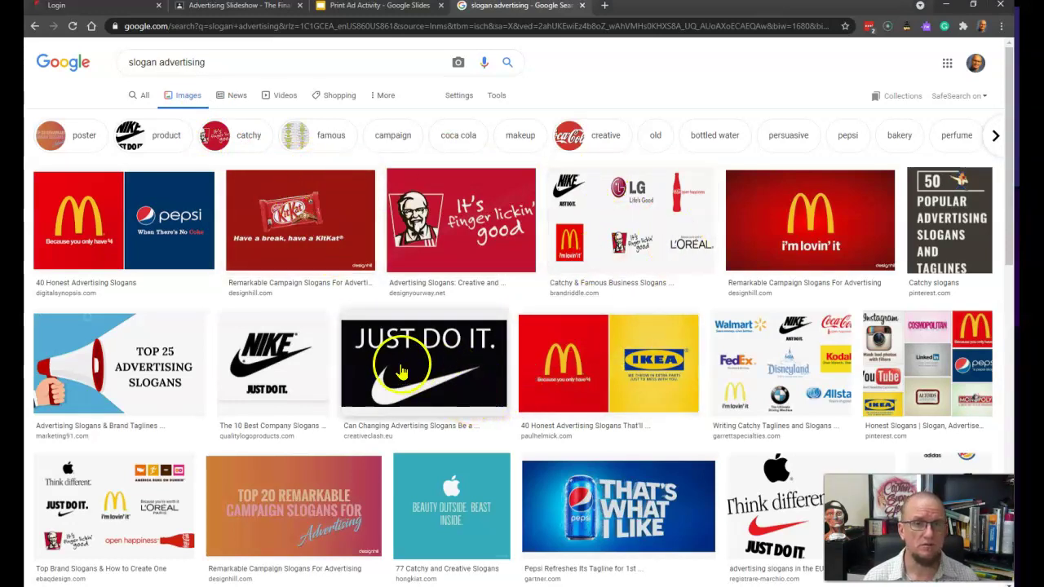
left_click(328, 243)
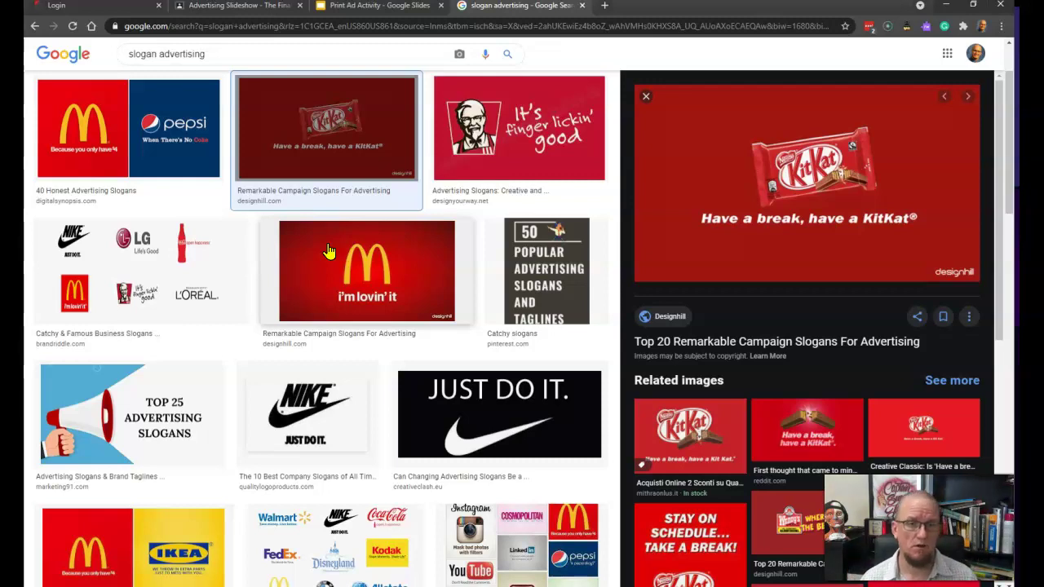
right_click(770, 212)
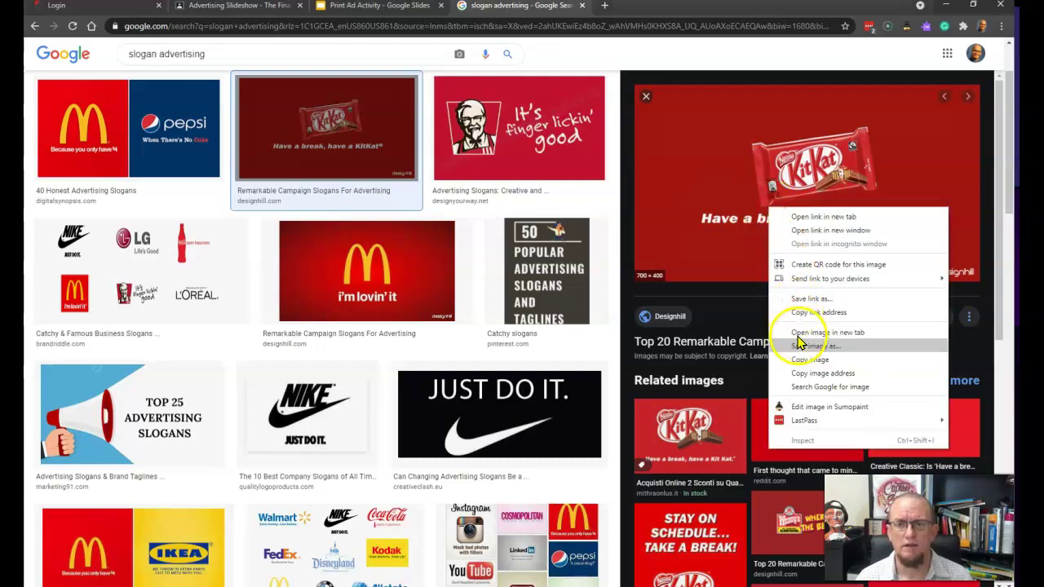
left_click(814, 363)
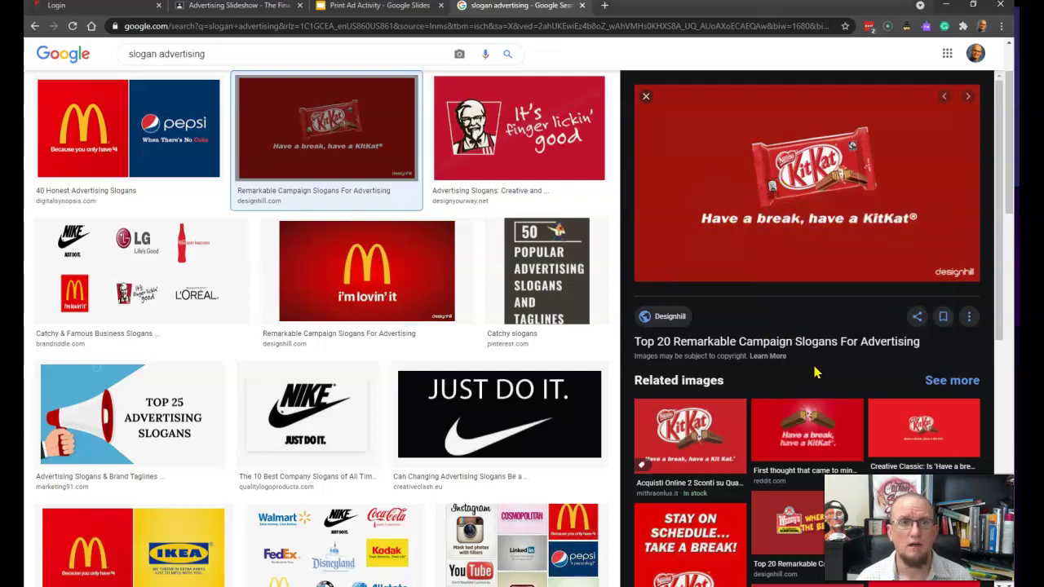
Paste the KitKat ad into slide 2's left placeholder, shrinking it to fit below the Slogan title.
left_click(372, 8)
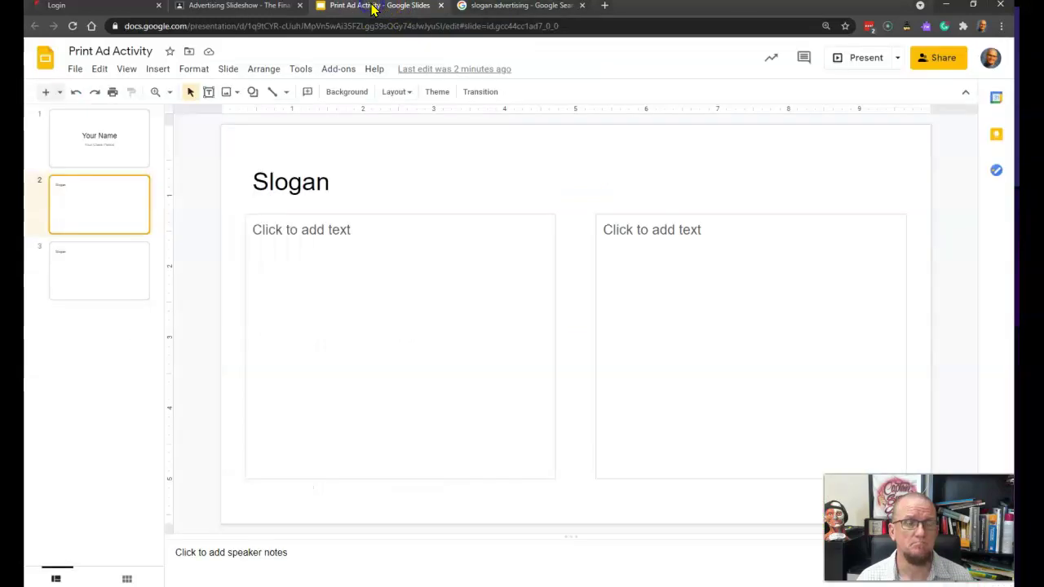
right_click(333, 286)
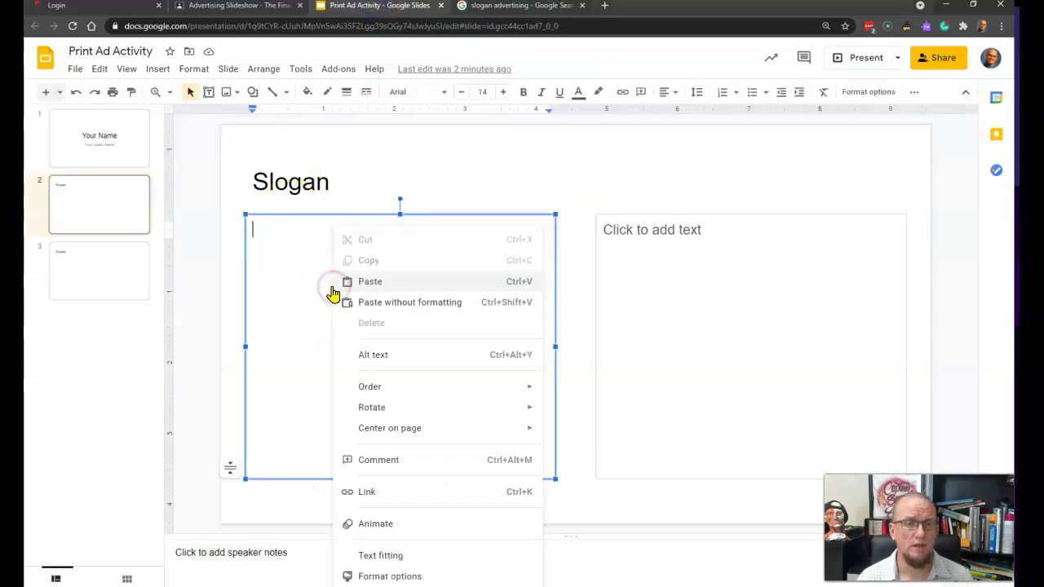
left_click(366, 280)
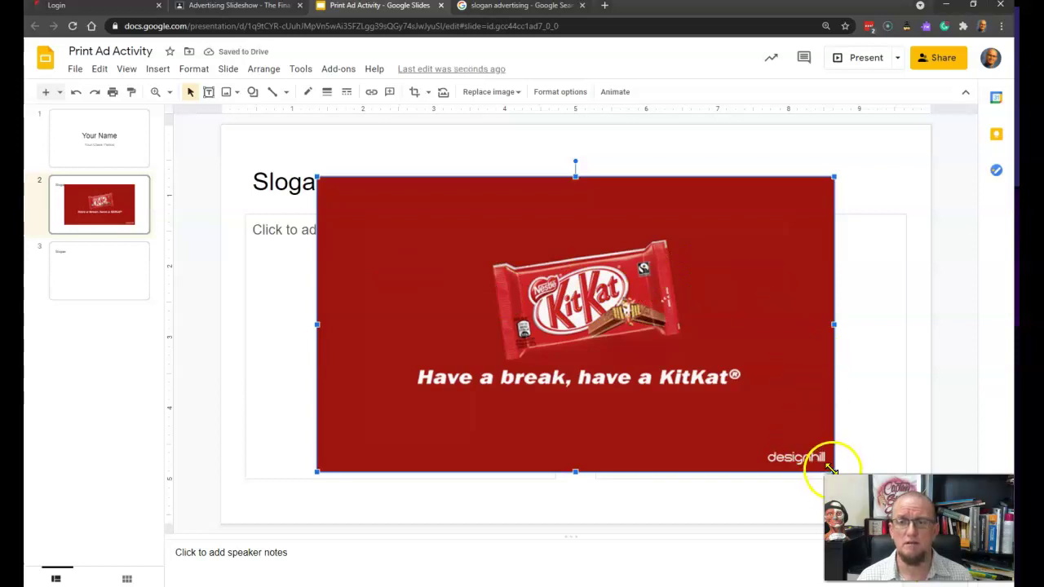
left_click_drag(831, 469, 585, 399)
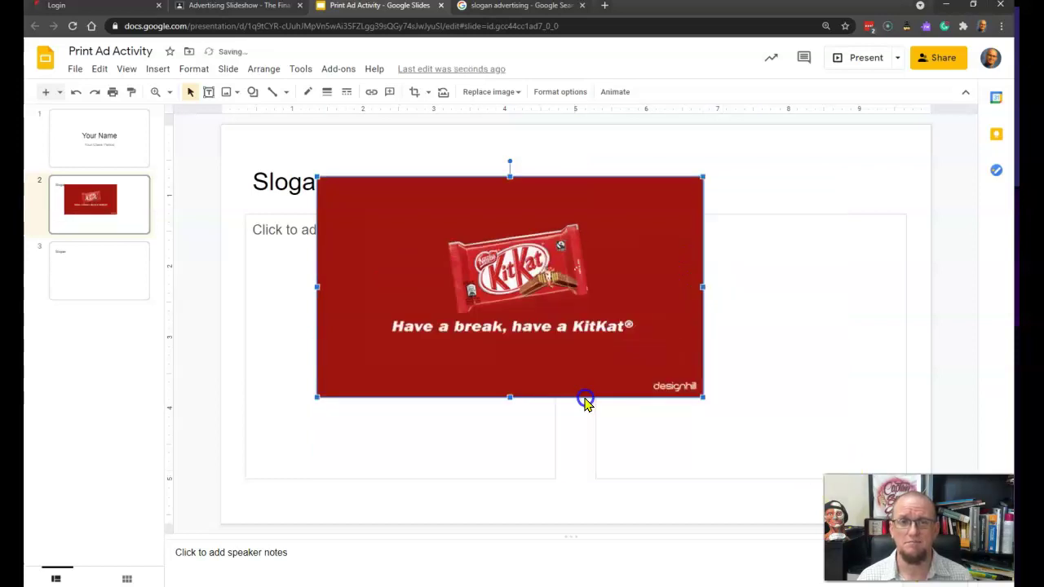
left_click_drag(585, 341, 502, 391)
left_click_drag(617, 446, 549, 406)
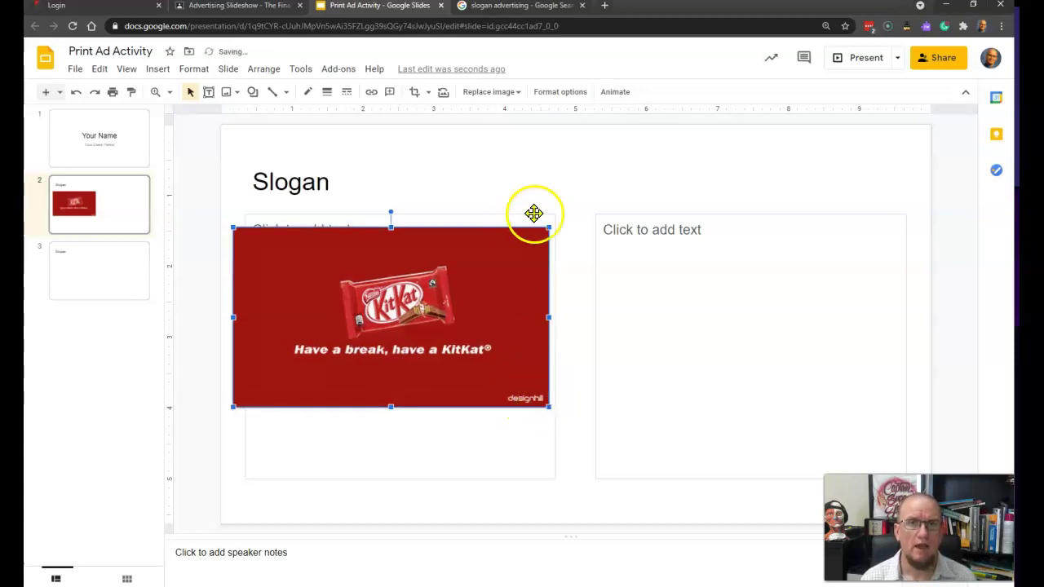
left_click(632, 265)
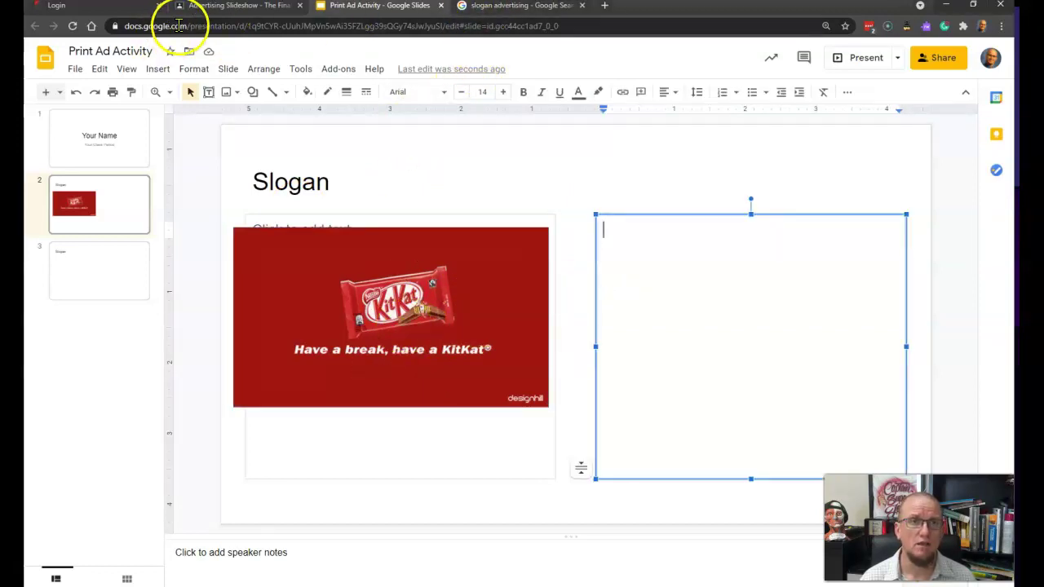
left_click(214, 6)
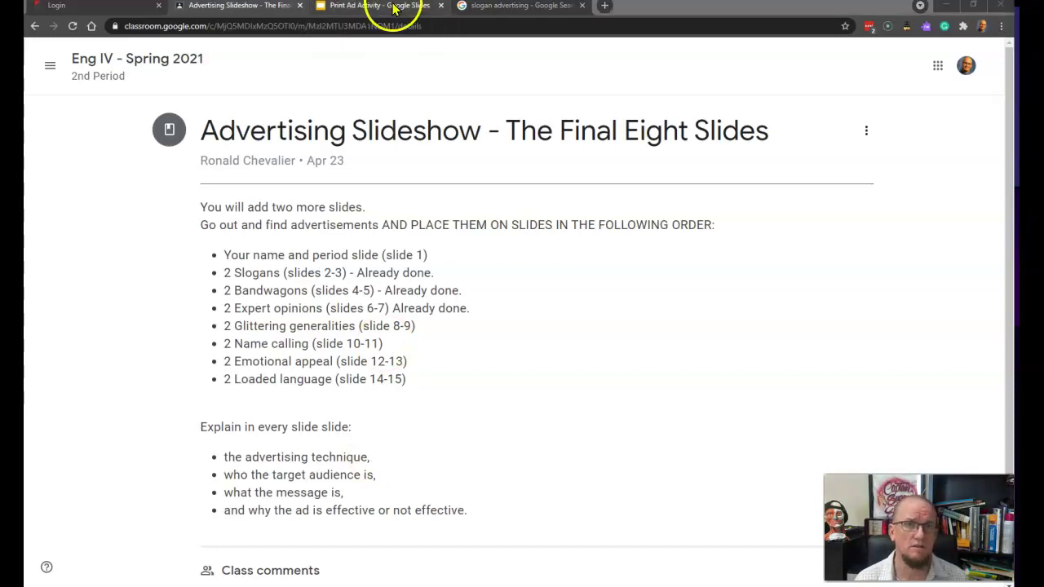
left_click(396, 10)
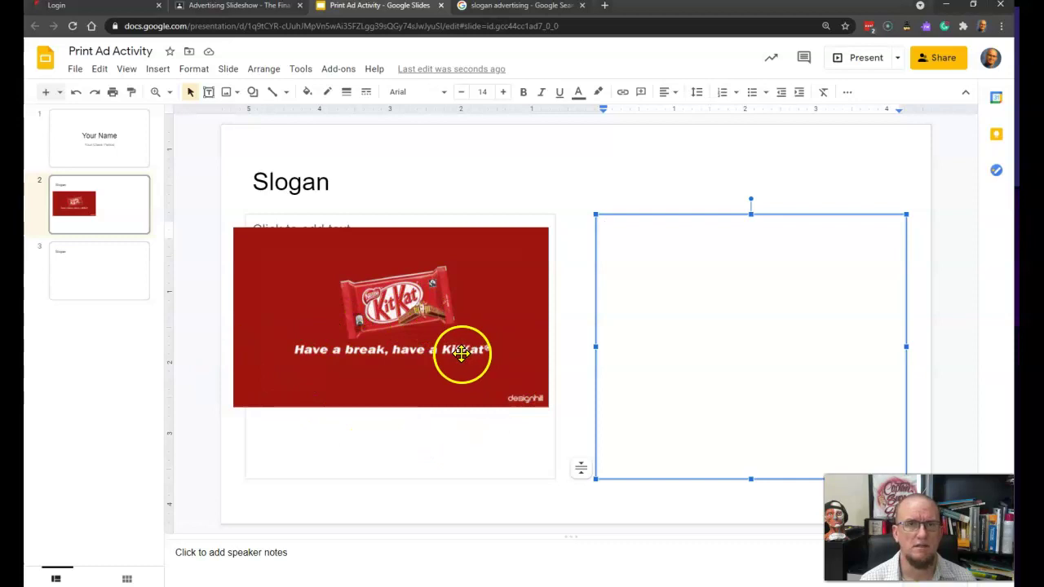
left_click(395, 9)
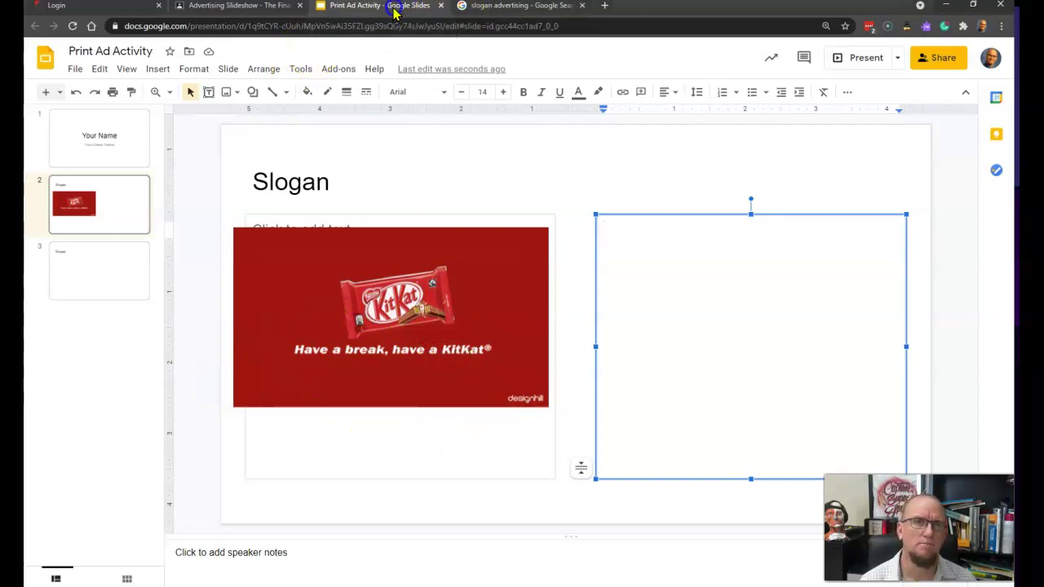
Recheck the assignment instructions and image results, then return to the Print Ad Activity slides.
left_click(253, 8)
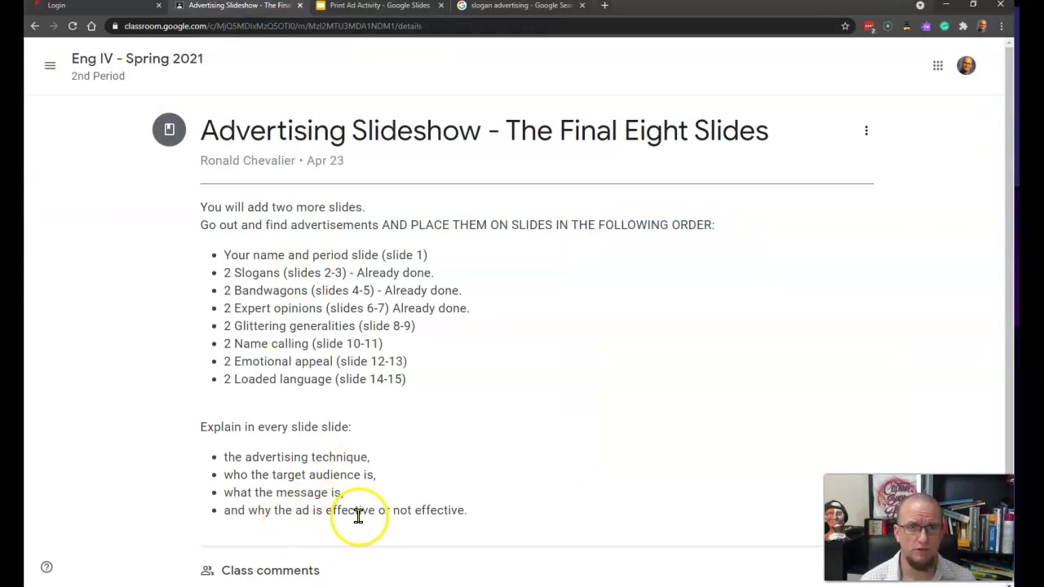
left_click(475, 8)
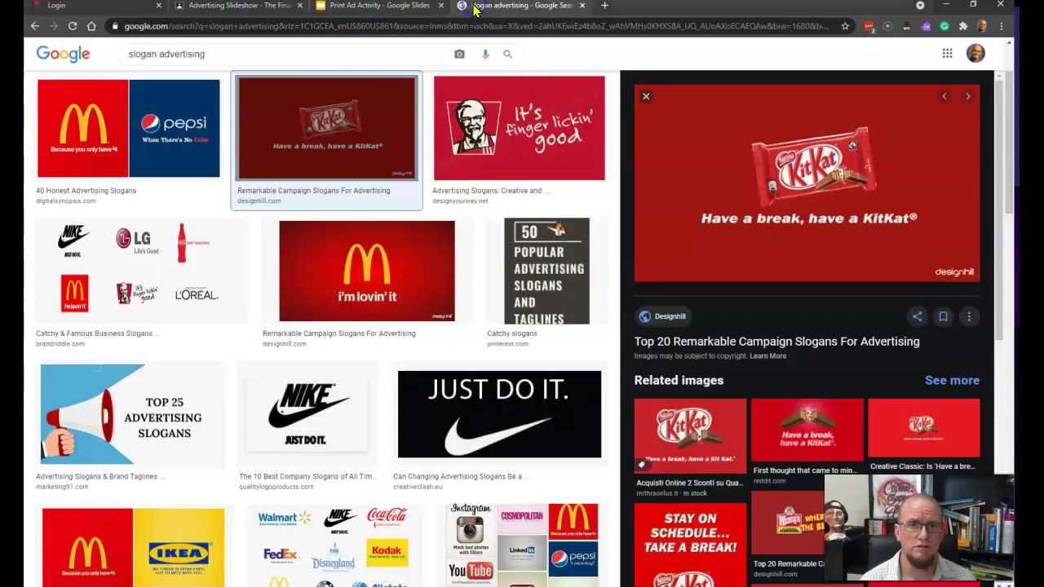
left_click(382, 6)
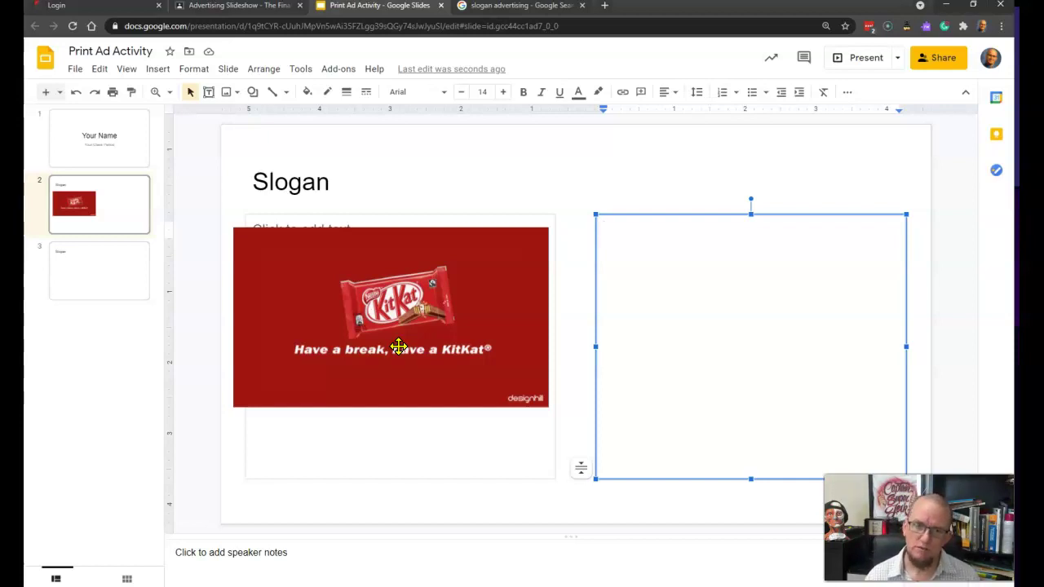
left_click(239, 15)
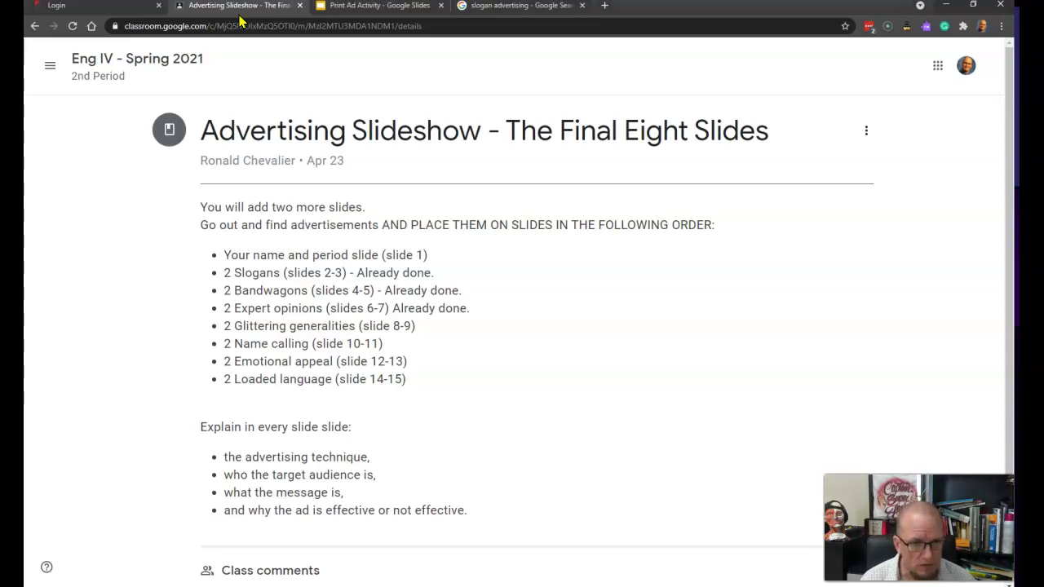
left_click(496, 15)
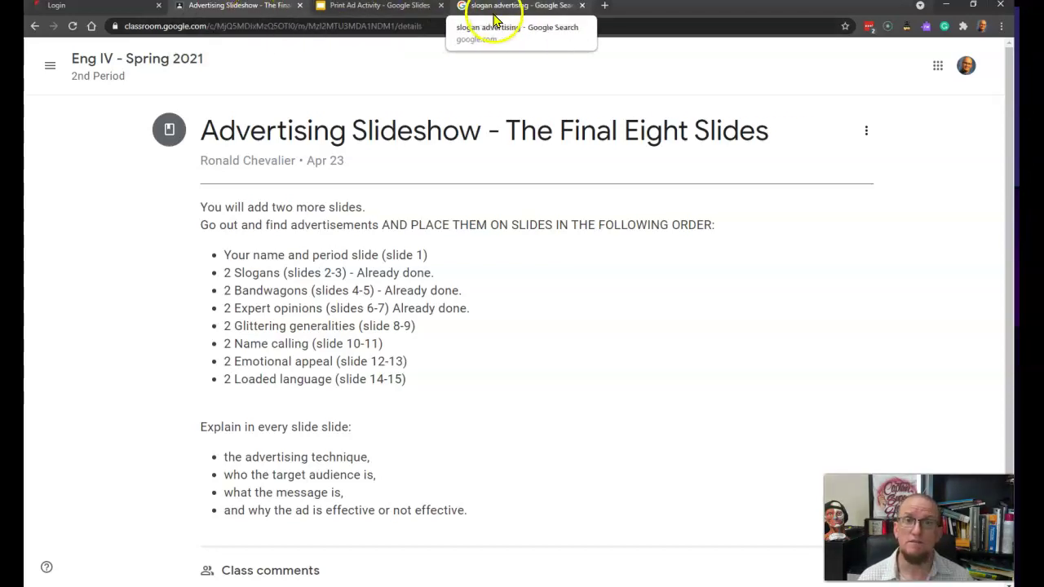
left_click(381, 10)
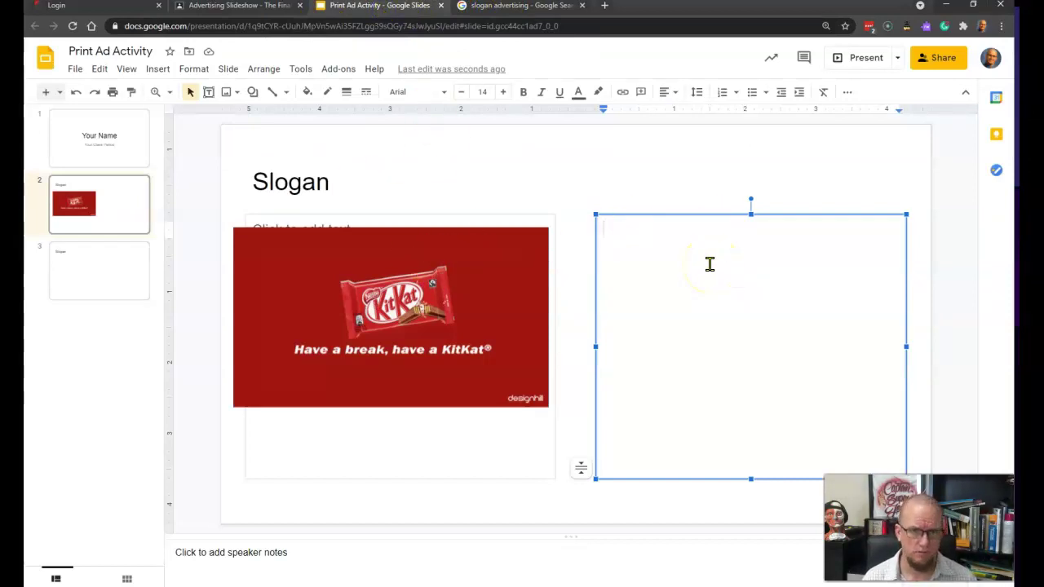
Open slide 3, then copy the McDonald's 'i'm lovin' it' ad from the image results.
left_click(72, 270)
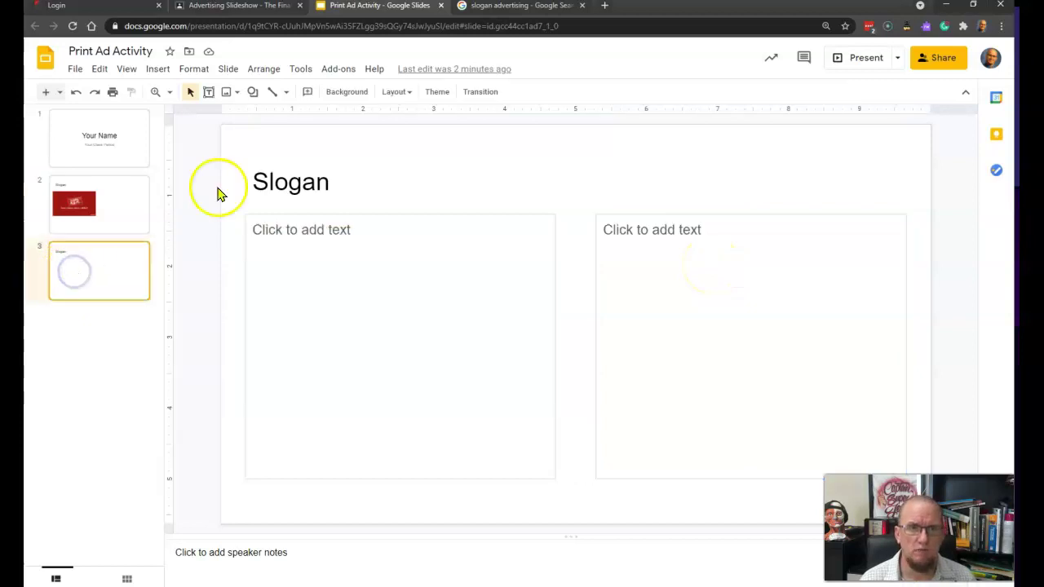
left_click(514, 7)
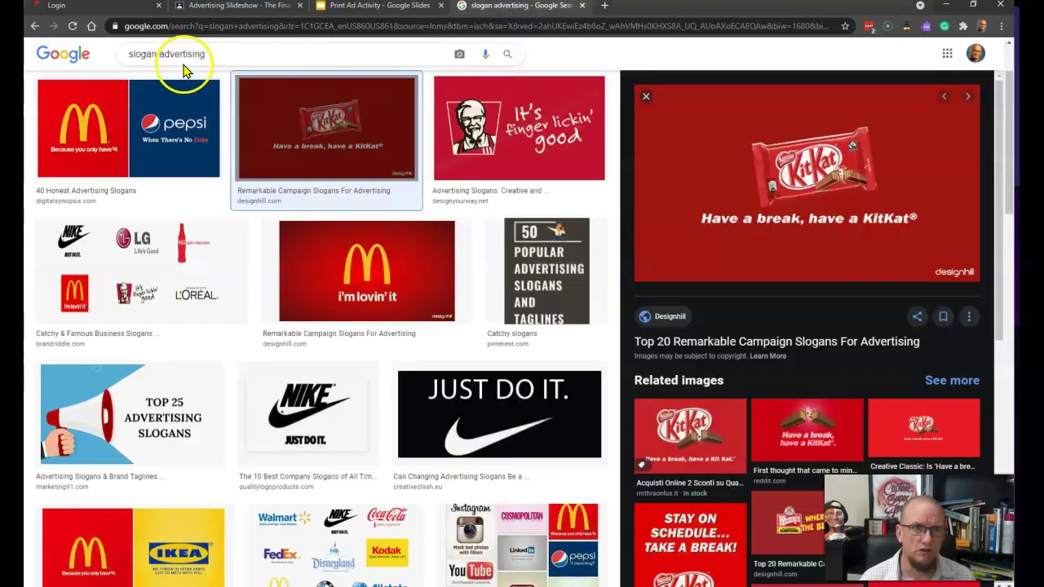
left_click(214, 8)
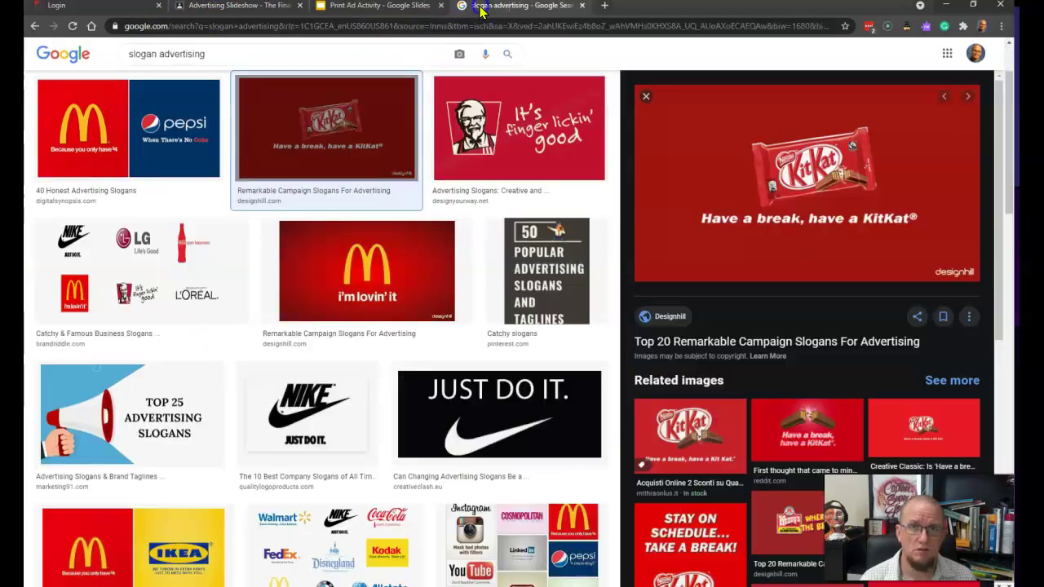
left_click(482, 6)
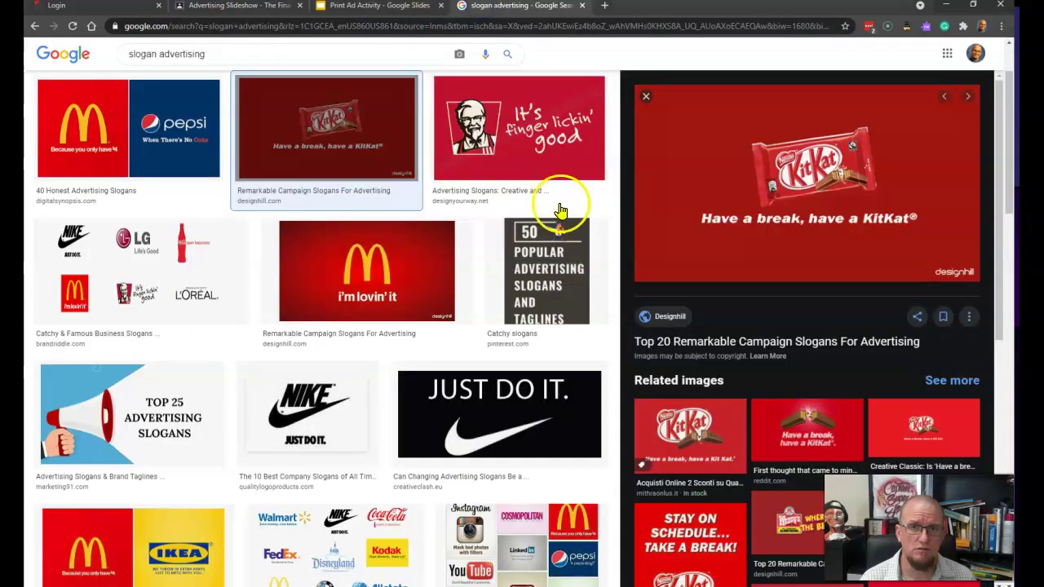
right_click(386, 270)
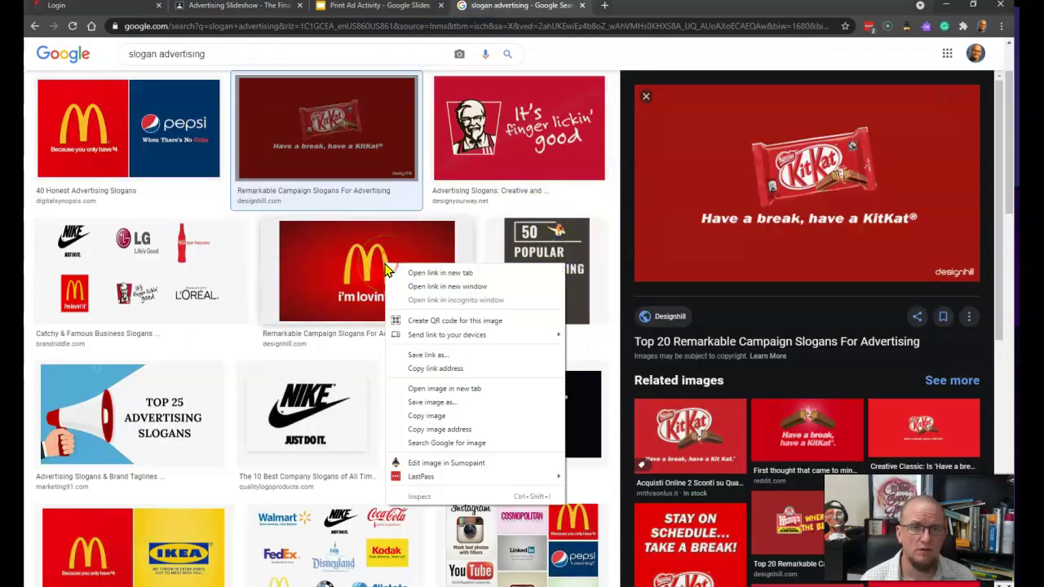
left_click(436, 415)
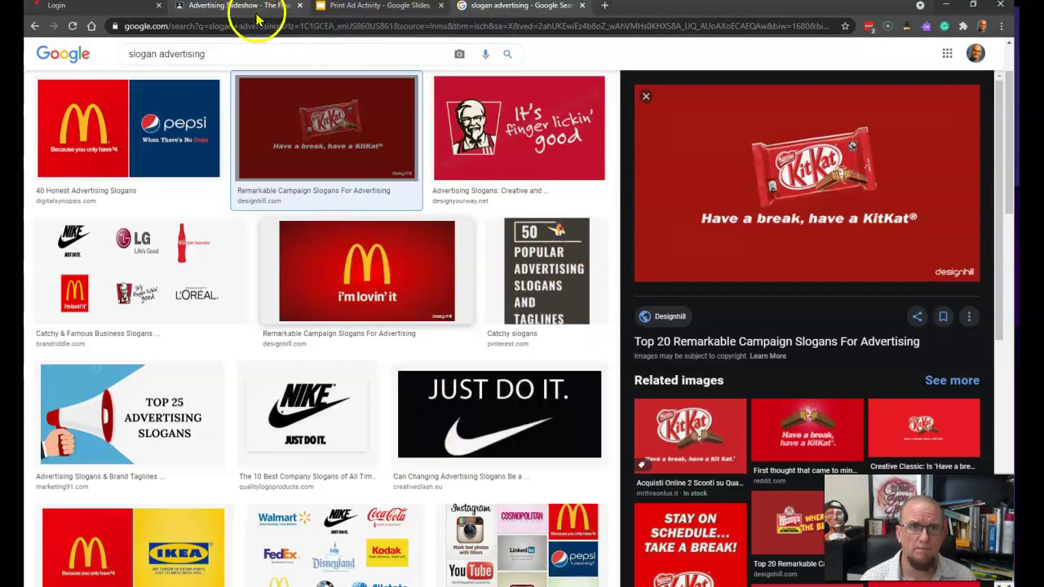
Paste the McDonald's ad into slide 3's left box and move it to the upper left.
left_click(379, 5)
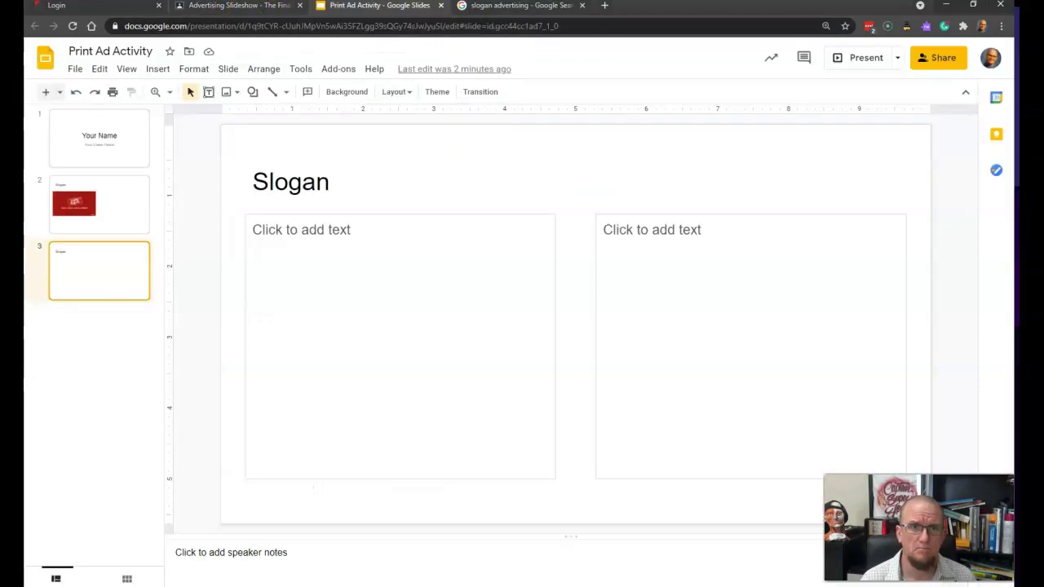
left_click(304, 254)
right_click(304, 255)
left_click(345, 282)
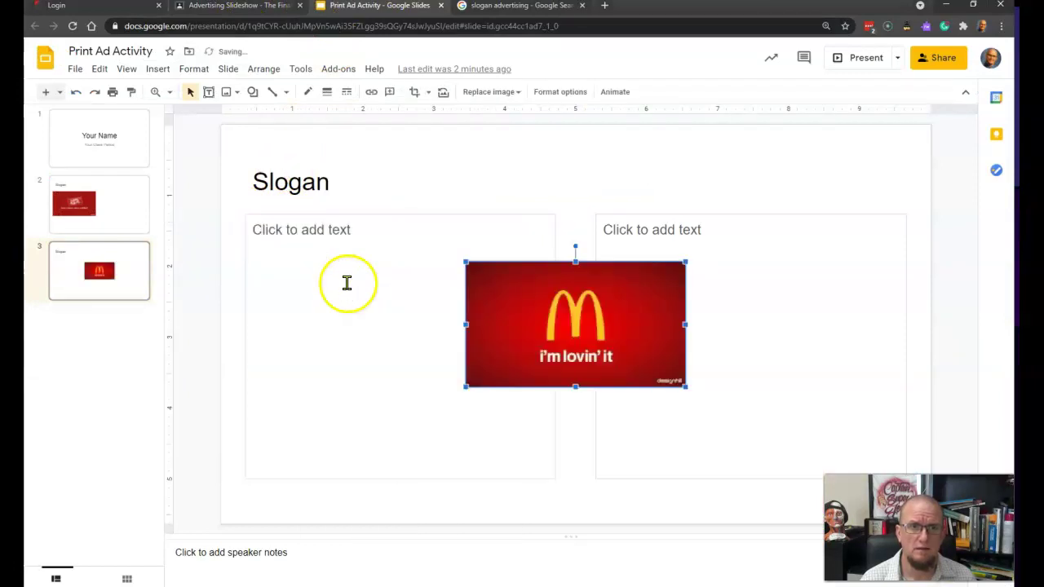
left_click_drag(547, 311, 352, 264)
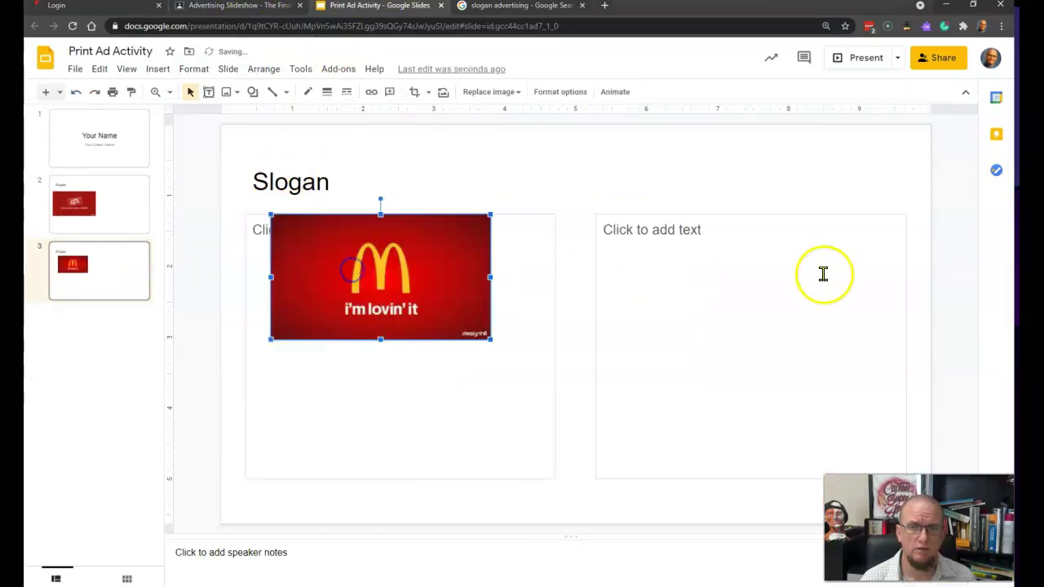
left_click(757, 302)
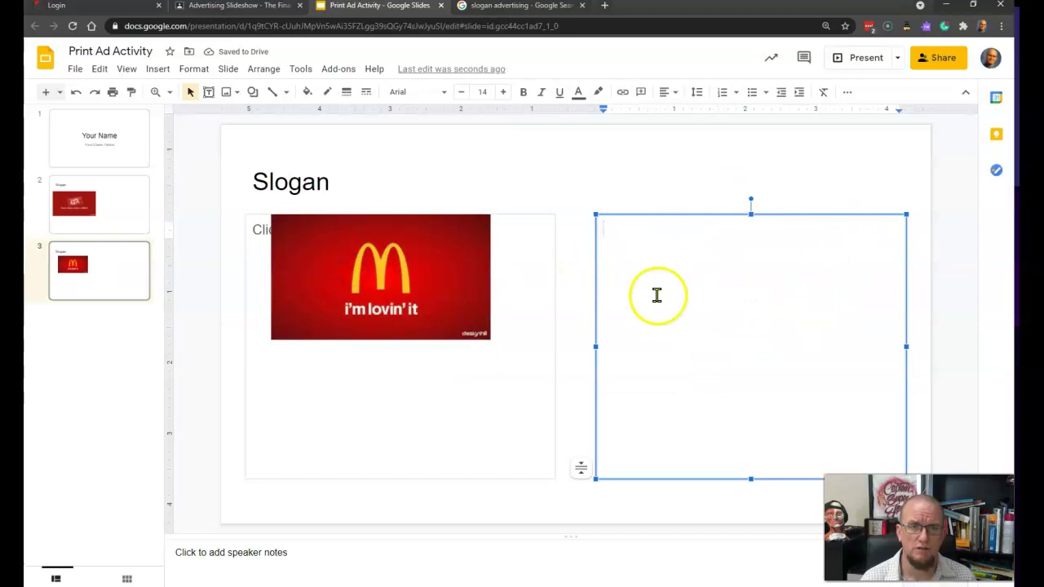
left_click(103, 289)
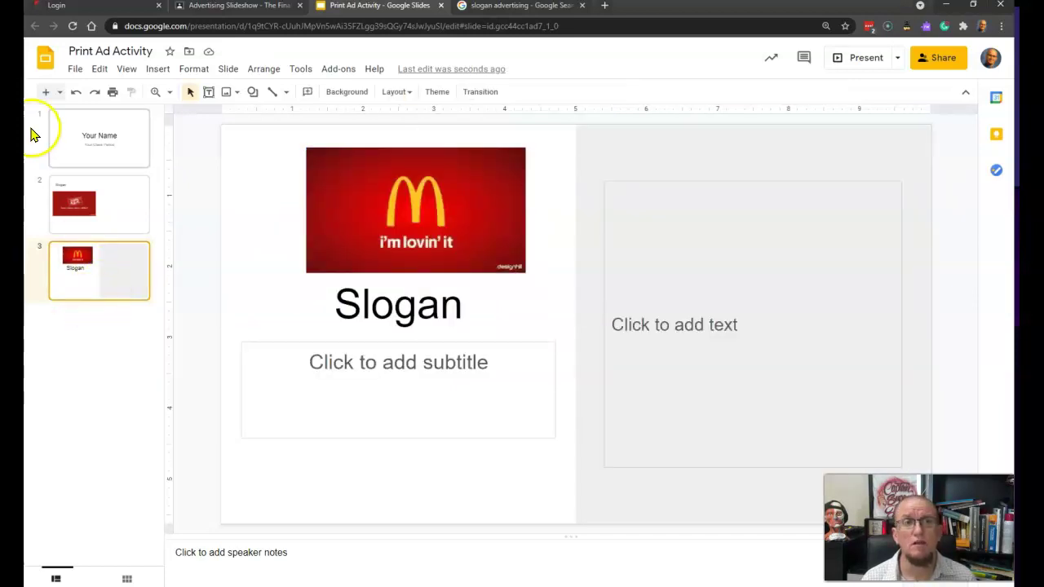
Add a fourth slide with the Title and two columns layout.
left_click(47, 93)
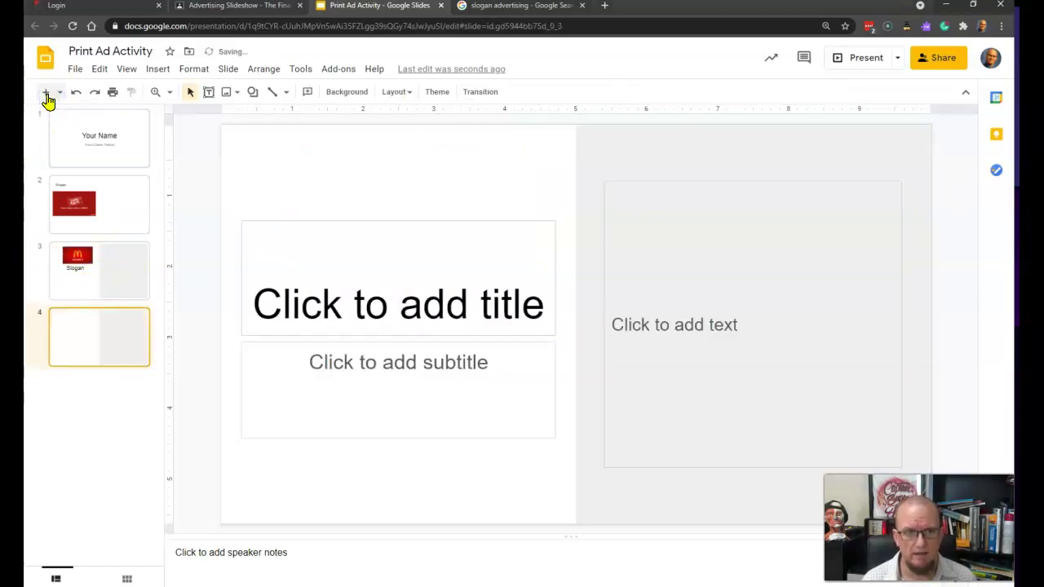
left_click(82, 336)
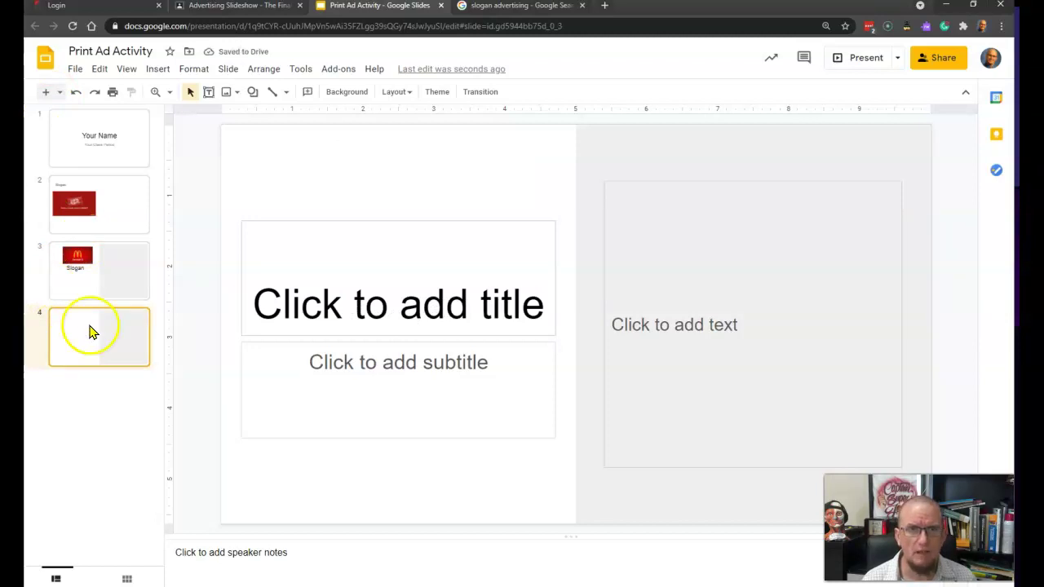
left_click(397, 91)
left_click(438, 209)
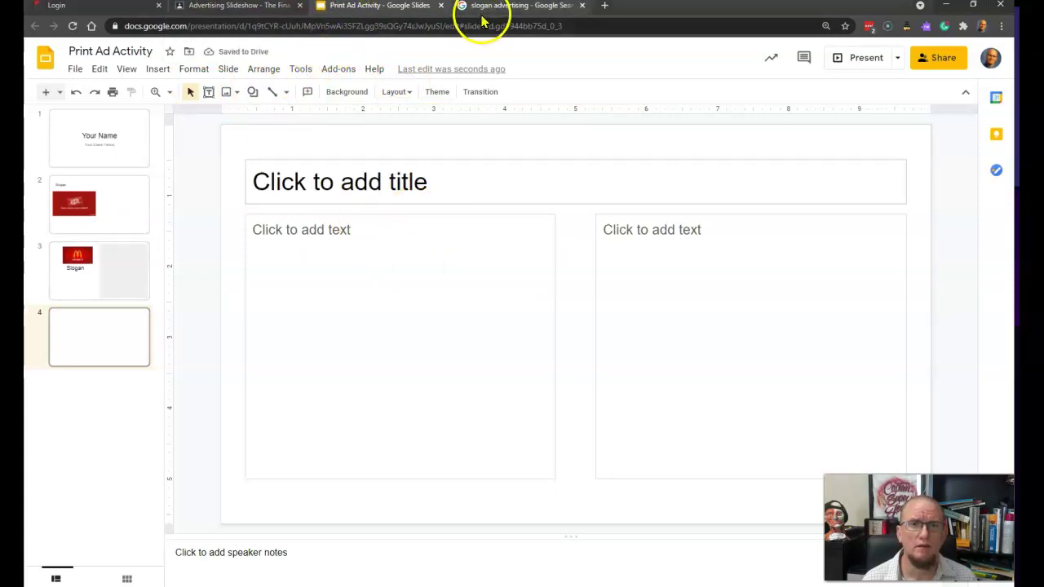
After rechecking the instructions, title slide 4 'Bandwagon'.
left_click(240, 6)
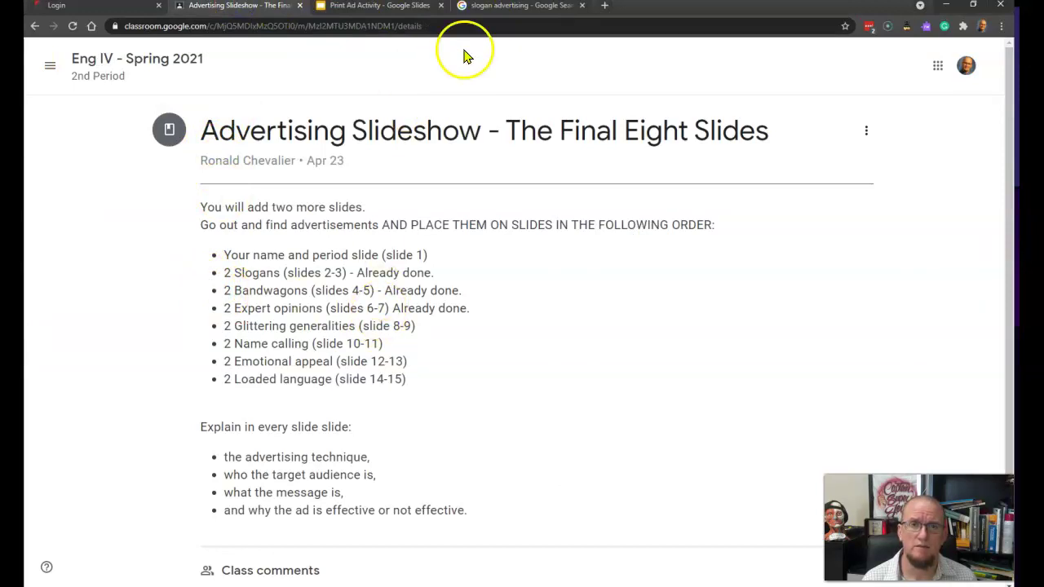
left_click(494, 7)
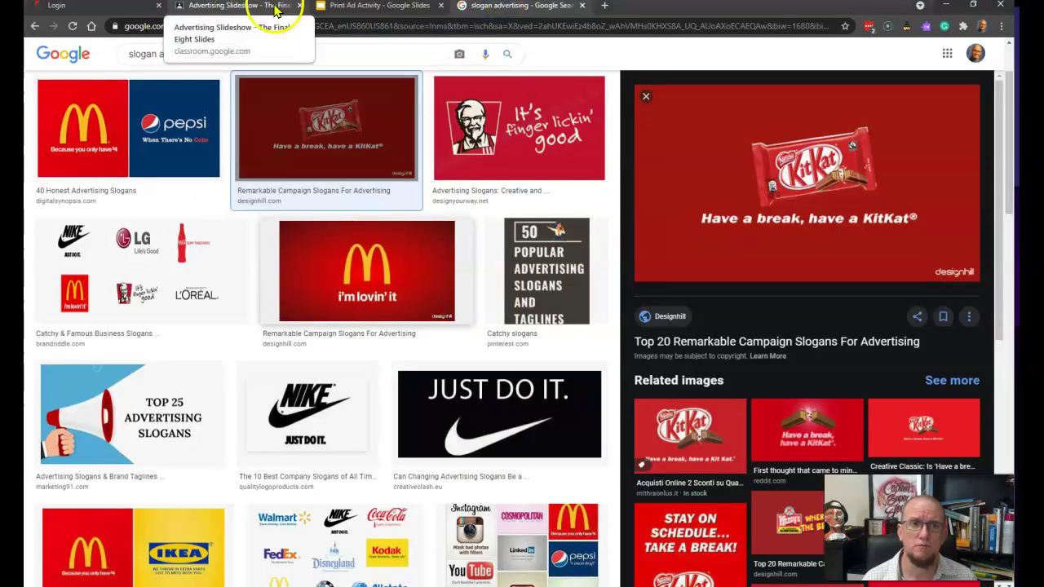
left_click(345, 8)
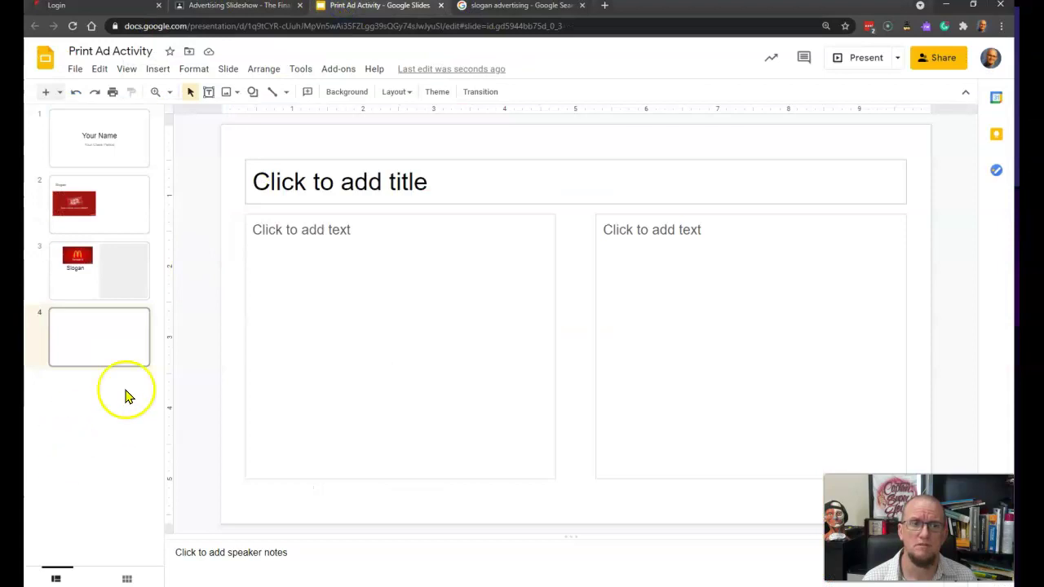
left_click(443, 171)
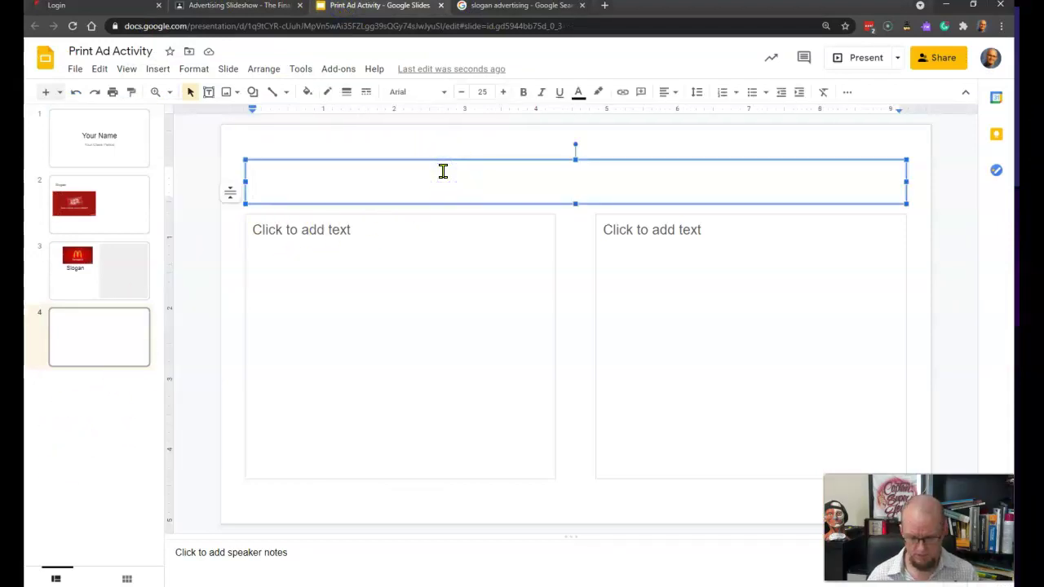
type("Bandwago")
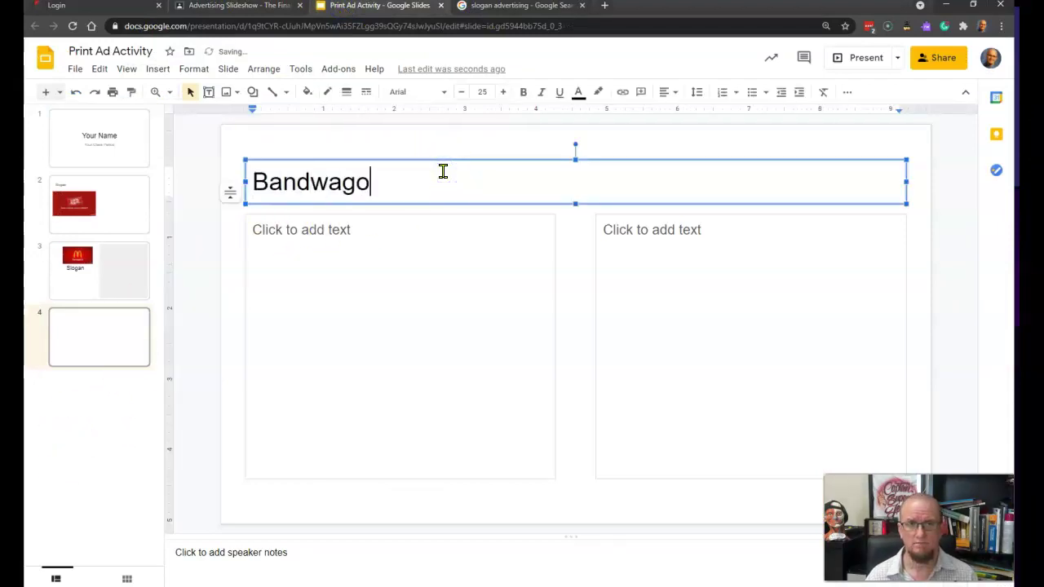
type("n")
left_click(459, 245)
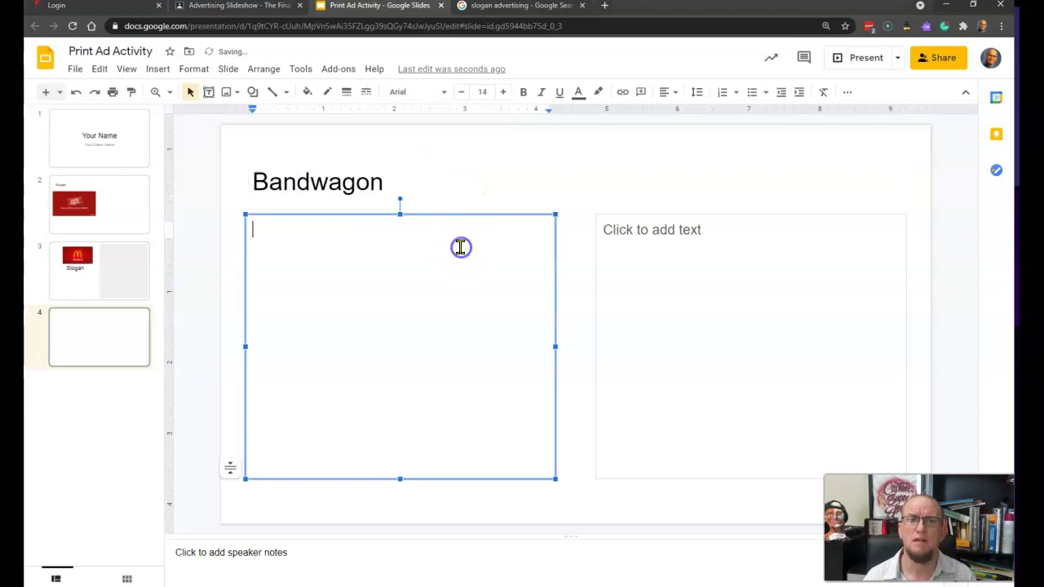
Replace 'slogan' with 'bandwagon' to show Google Images results for 'bandwagon advertising'.
left_click(522, 9)
left_click_drag(231, 62, 123, 65)
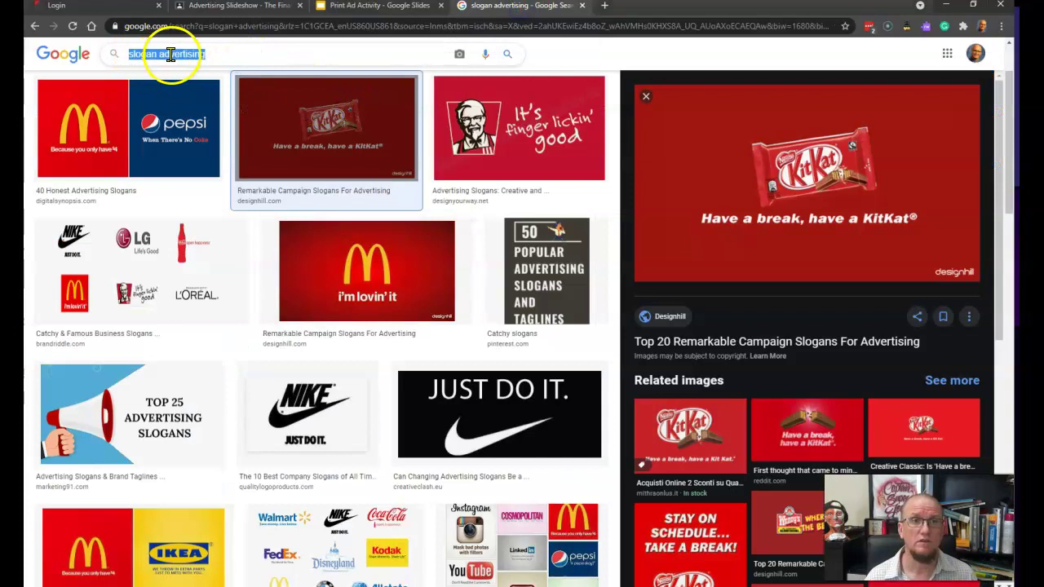
left_click(159, 56)
key("BackSpace")
key("BackSpace")
key("BackSpace")
key("BackSpace")
key("BackSpace")
key("BackSpace")
key("BackSpace")
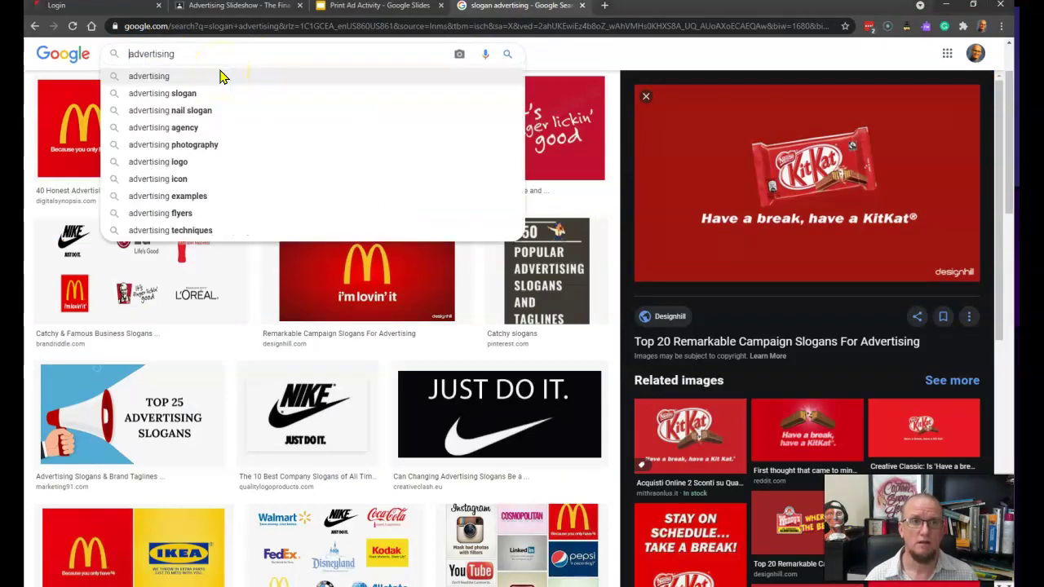
type("bandwag")
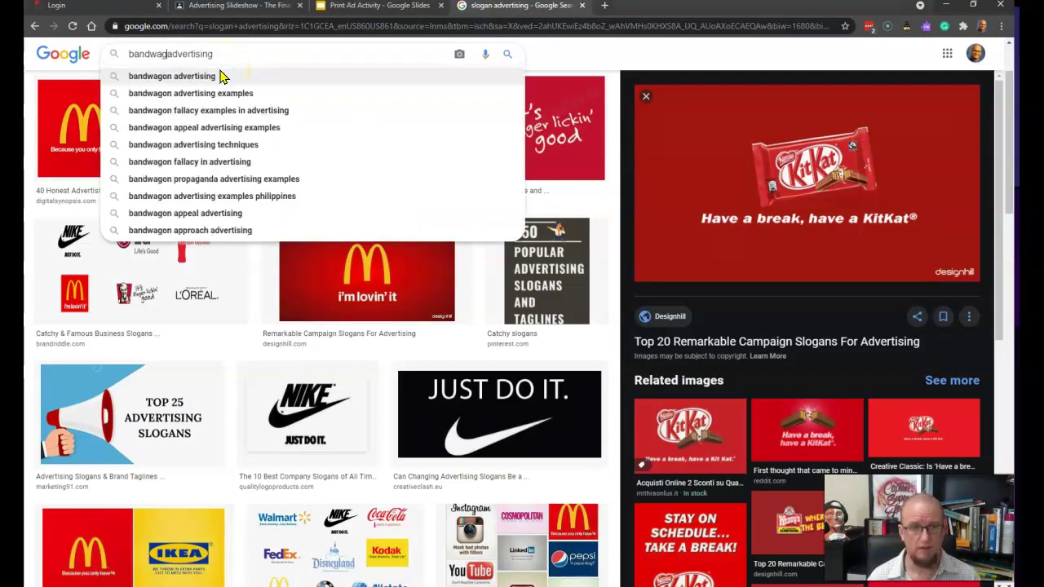
type("on")
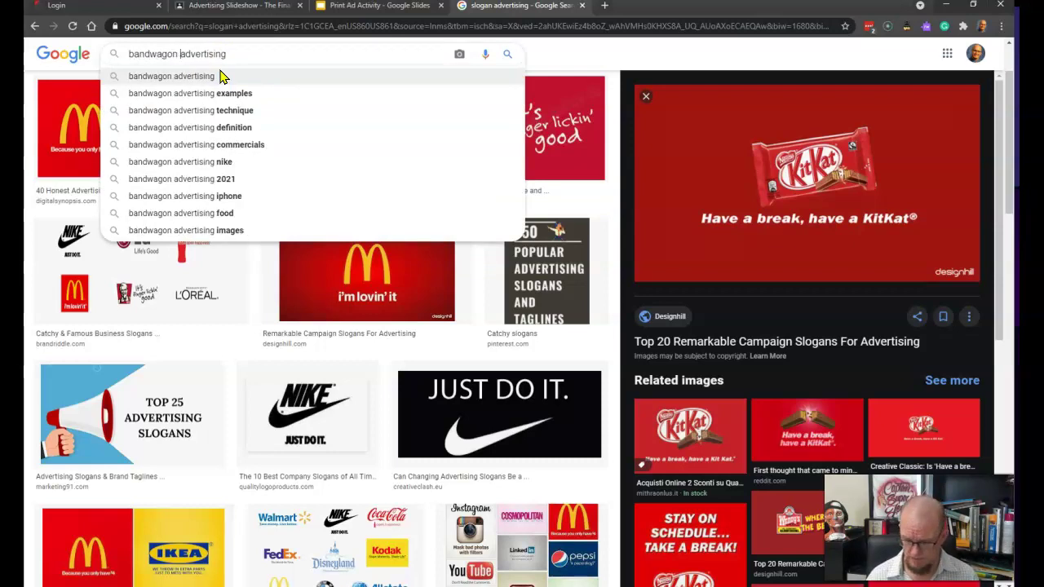
left_click(222, 76)
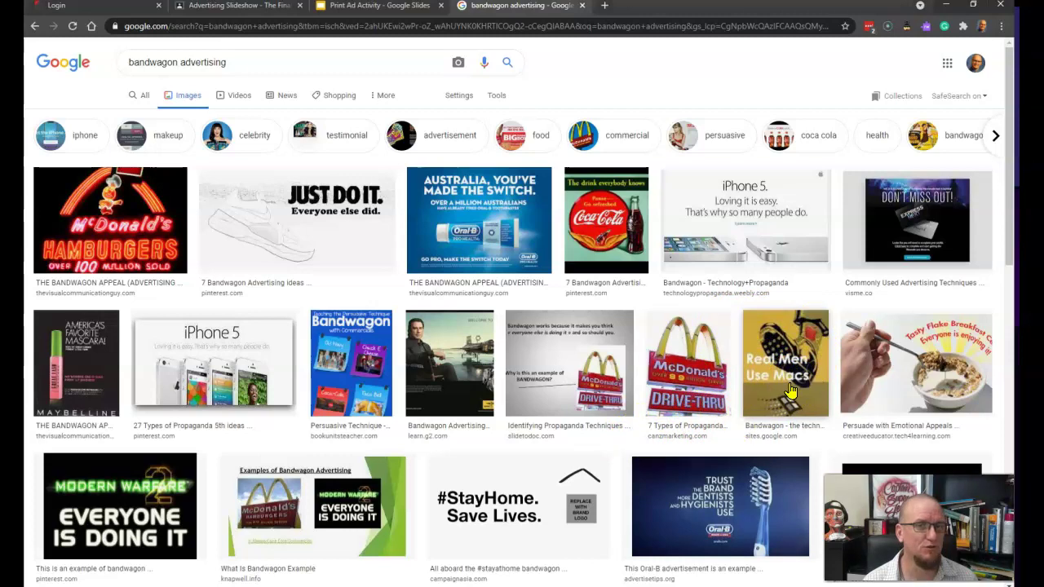
scroll(789, 392, "down", 5)
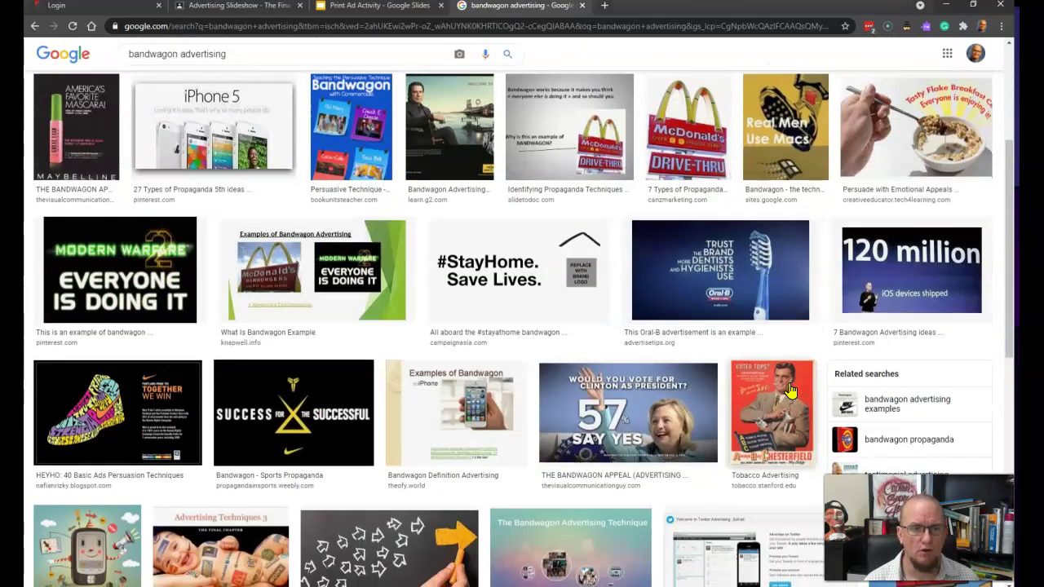
scroll(790, 392, "up", 5)
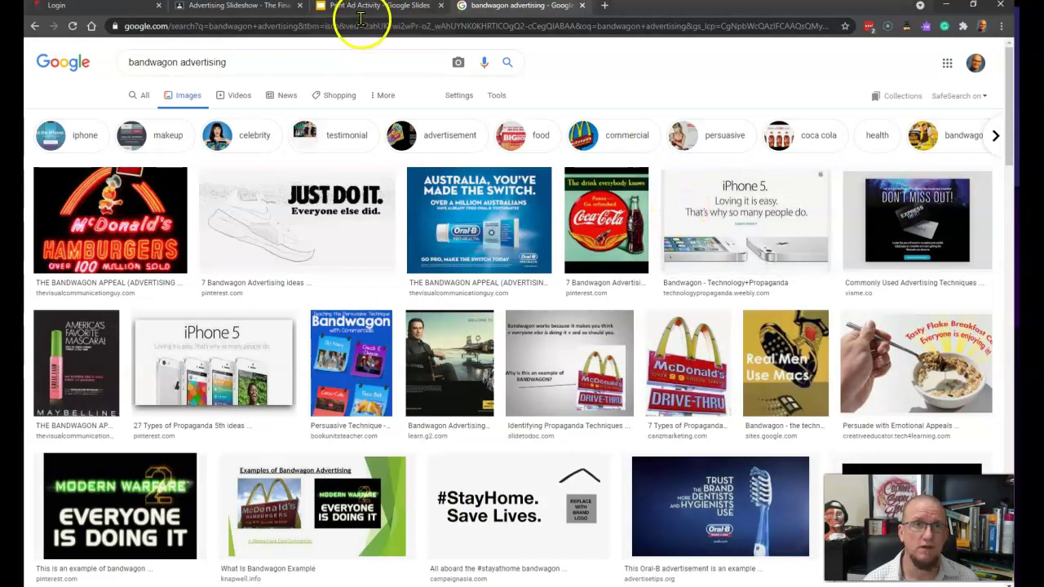
Glance at the Print Ad Activity slideshow, then return to the Final Eight Slides instructions.
left_click(317, 7)
left_click(236, 6)
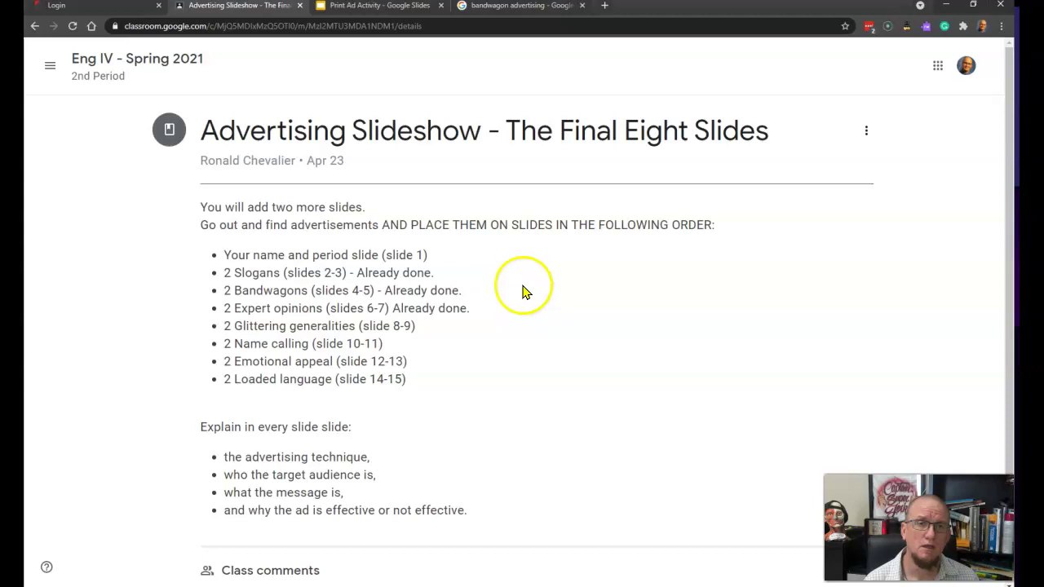
left_click(382, 7)
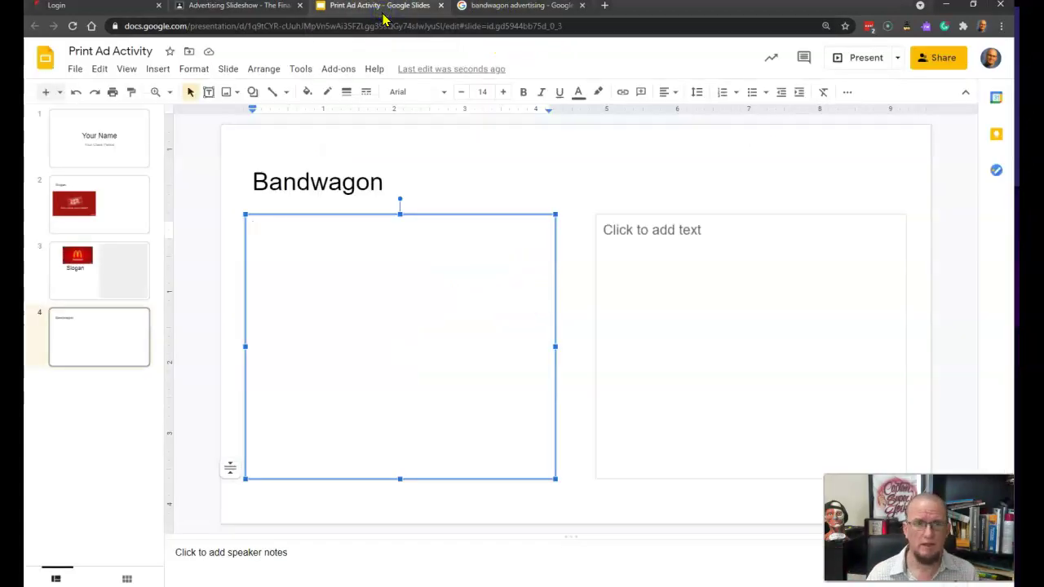
left_click(253, 13)
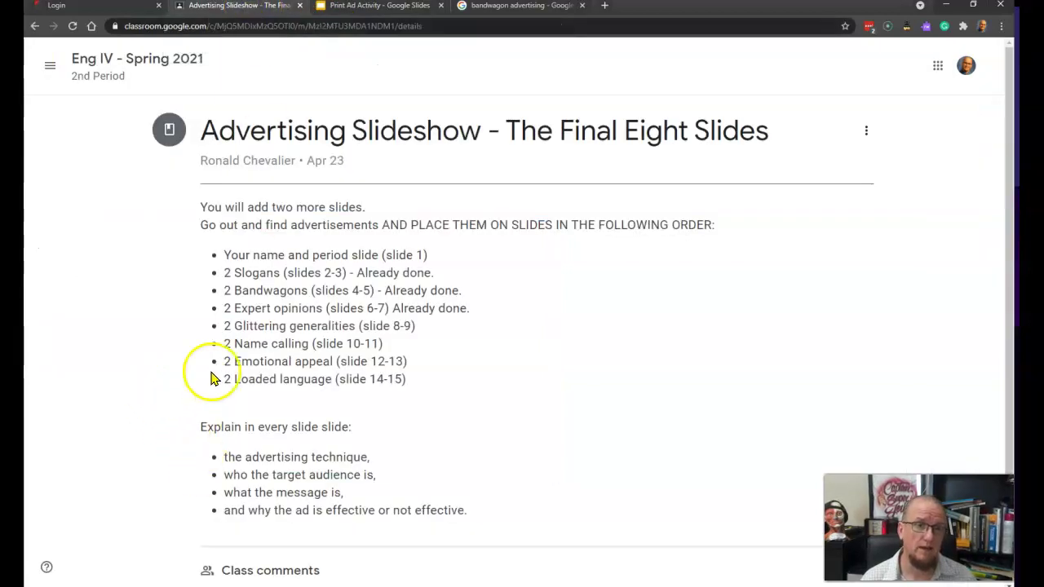